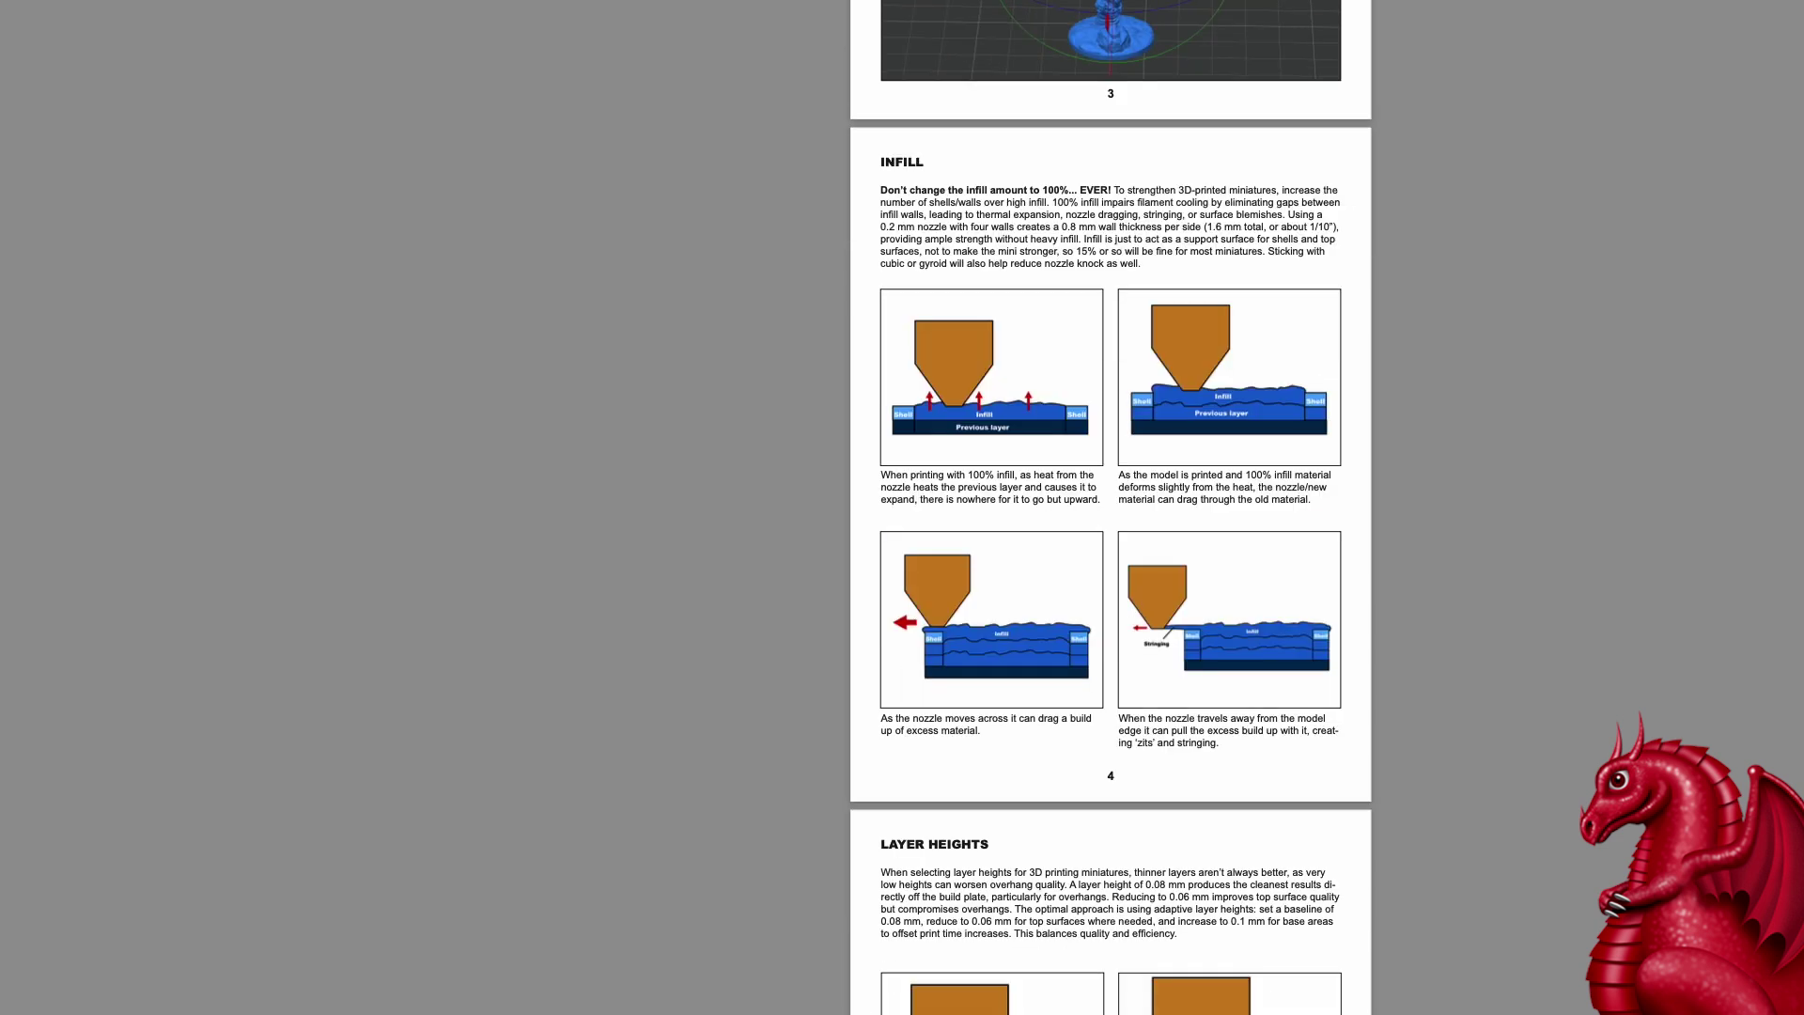
Scroll the Preview thumbnails past page 17 to page 18, the Adaptive .06/.08/.1 miniature test pages.
scroll(1111, 507, down, 17)
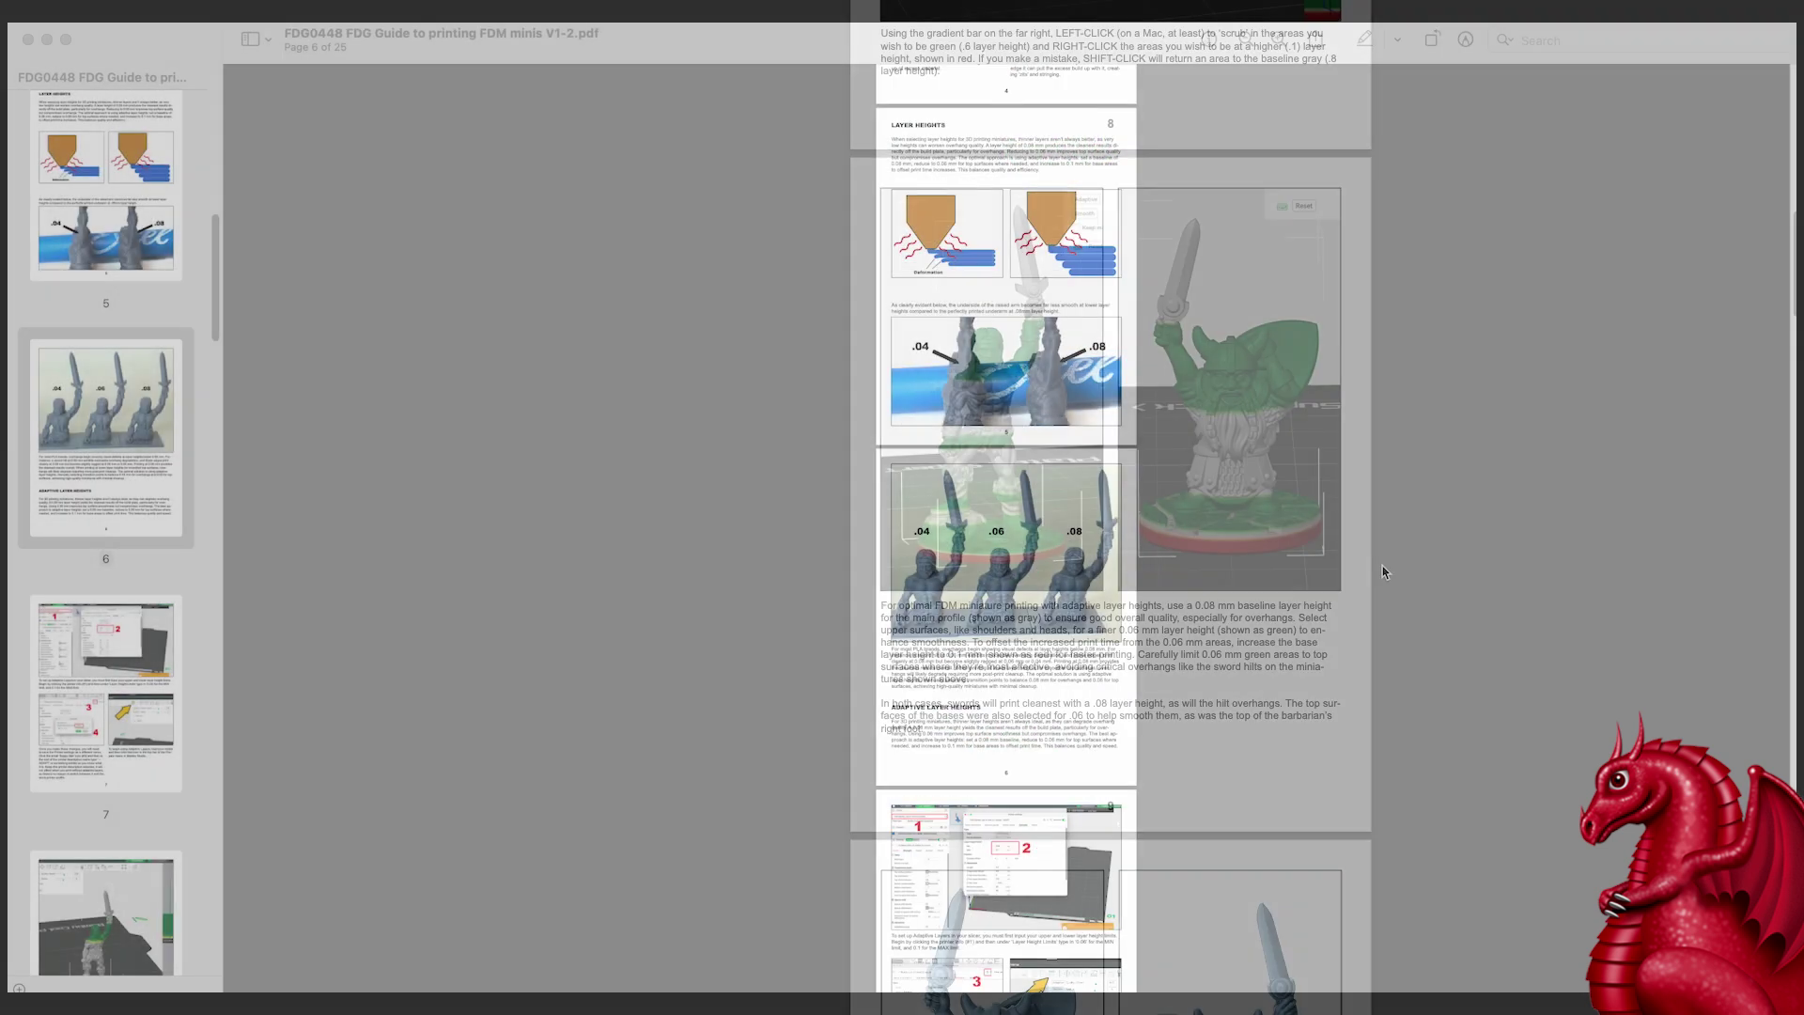
scroll(1383, 570, down, 5)
scroll(1382, 570, down, 10)
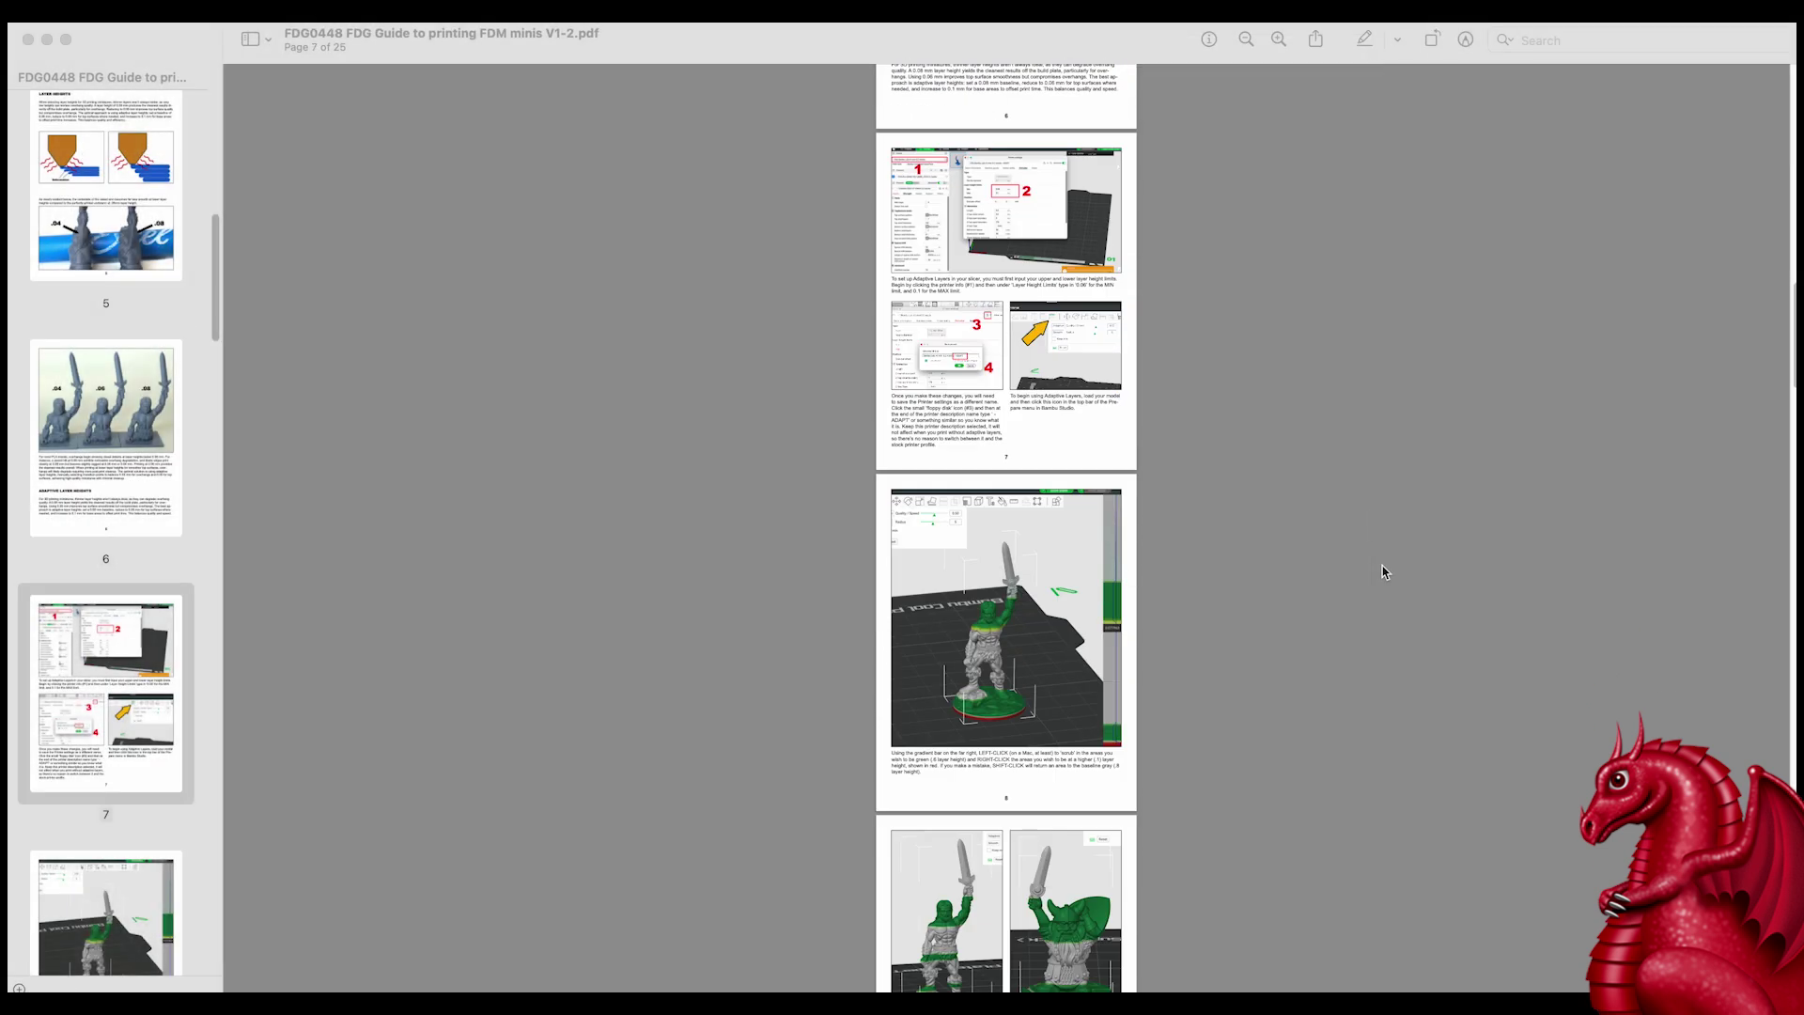
scroll(1383, 567, down, 5)
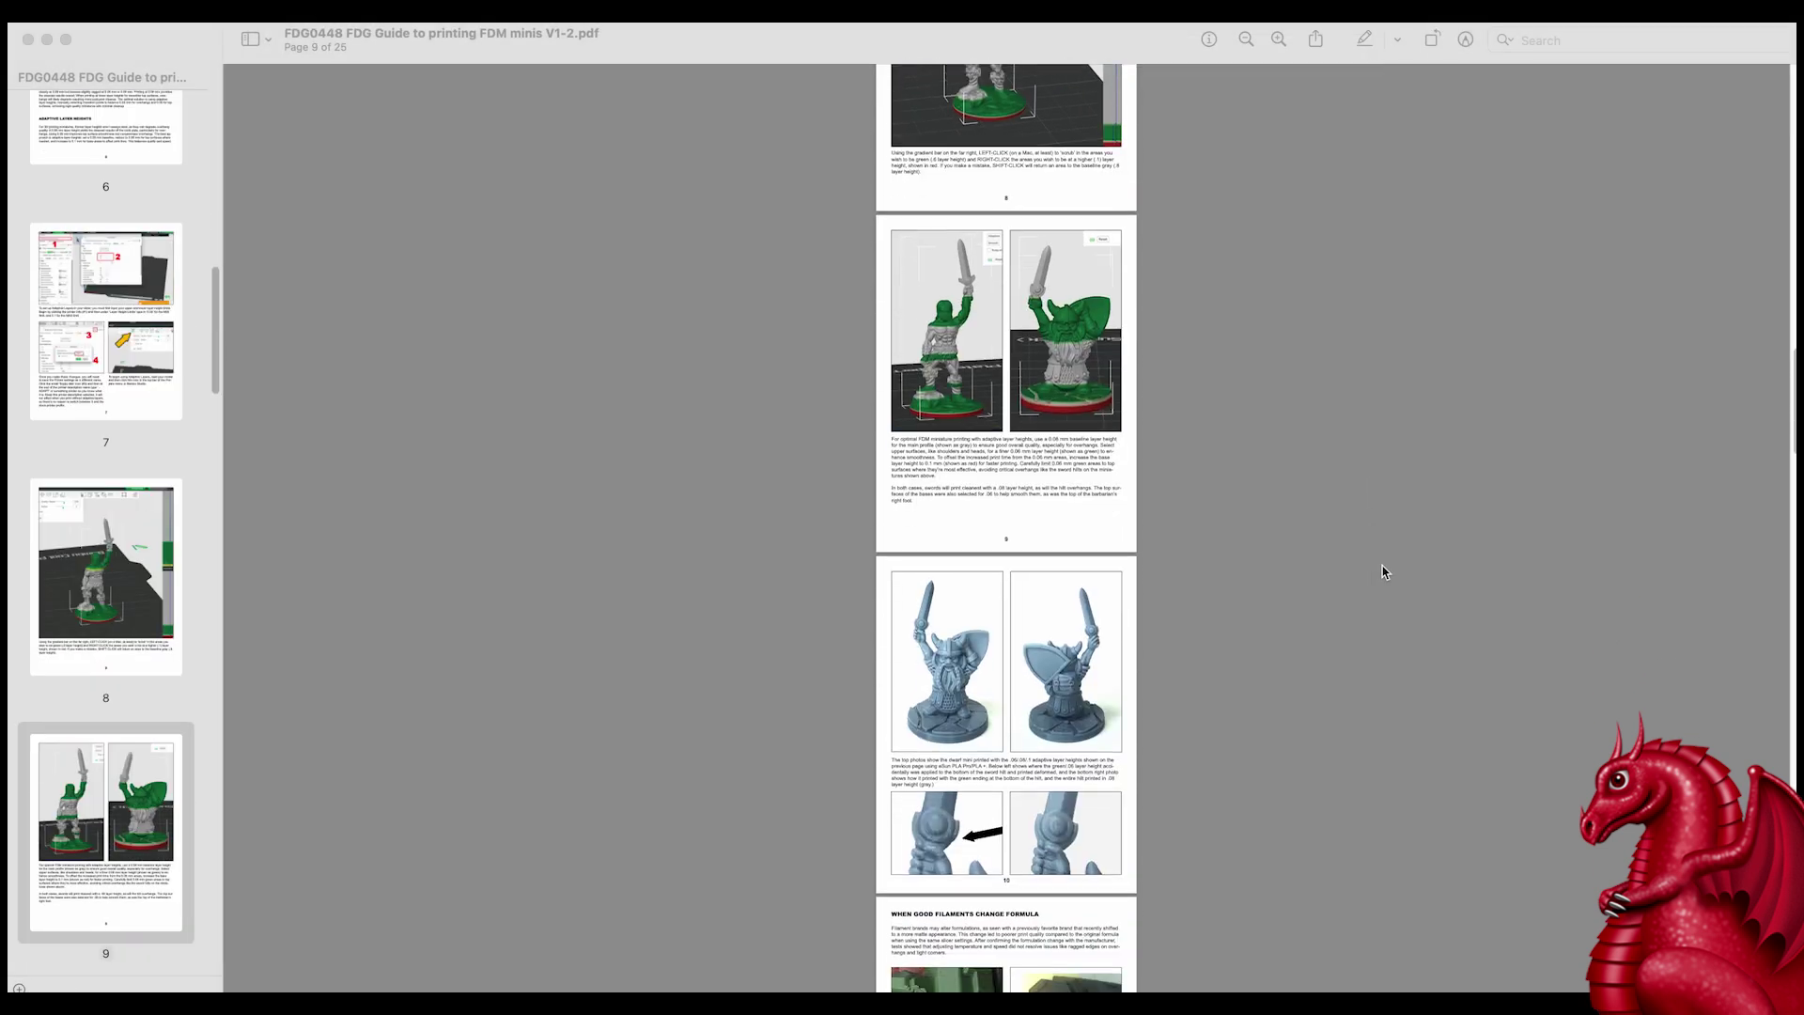
scroll(1383, 570, down, 2)
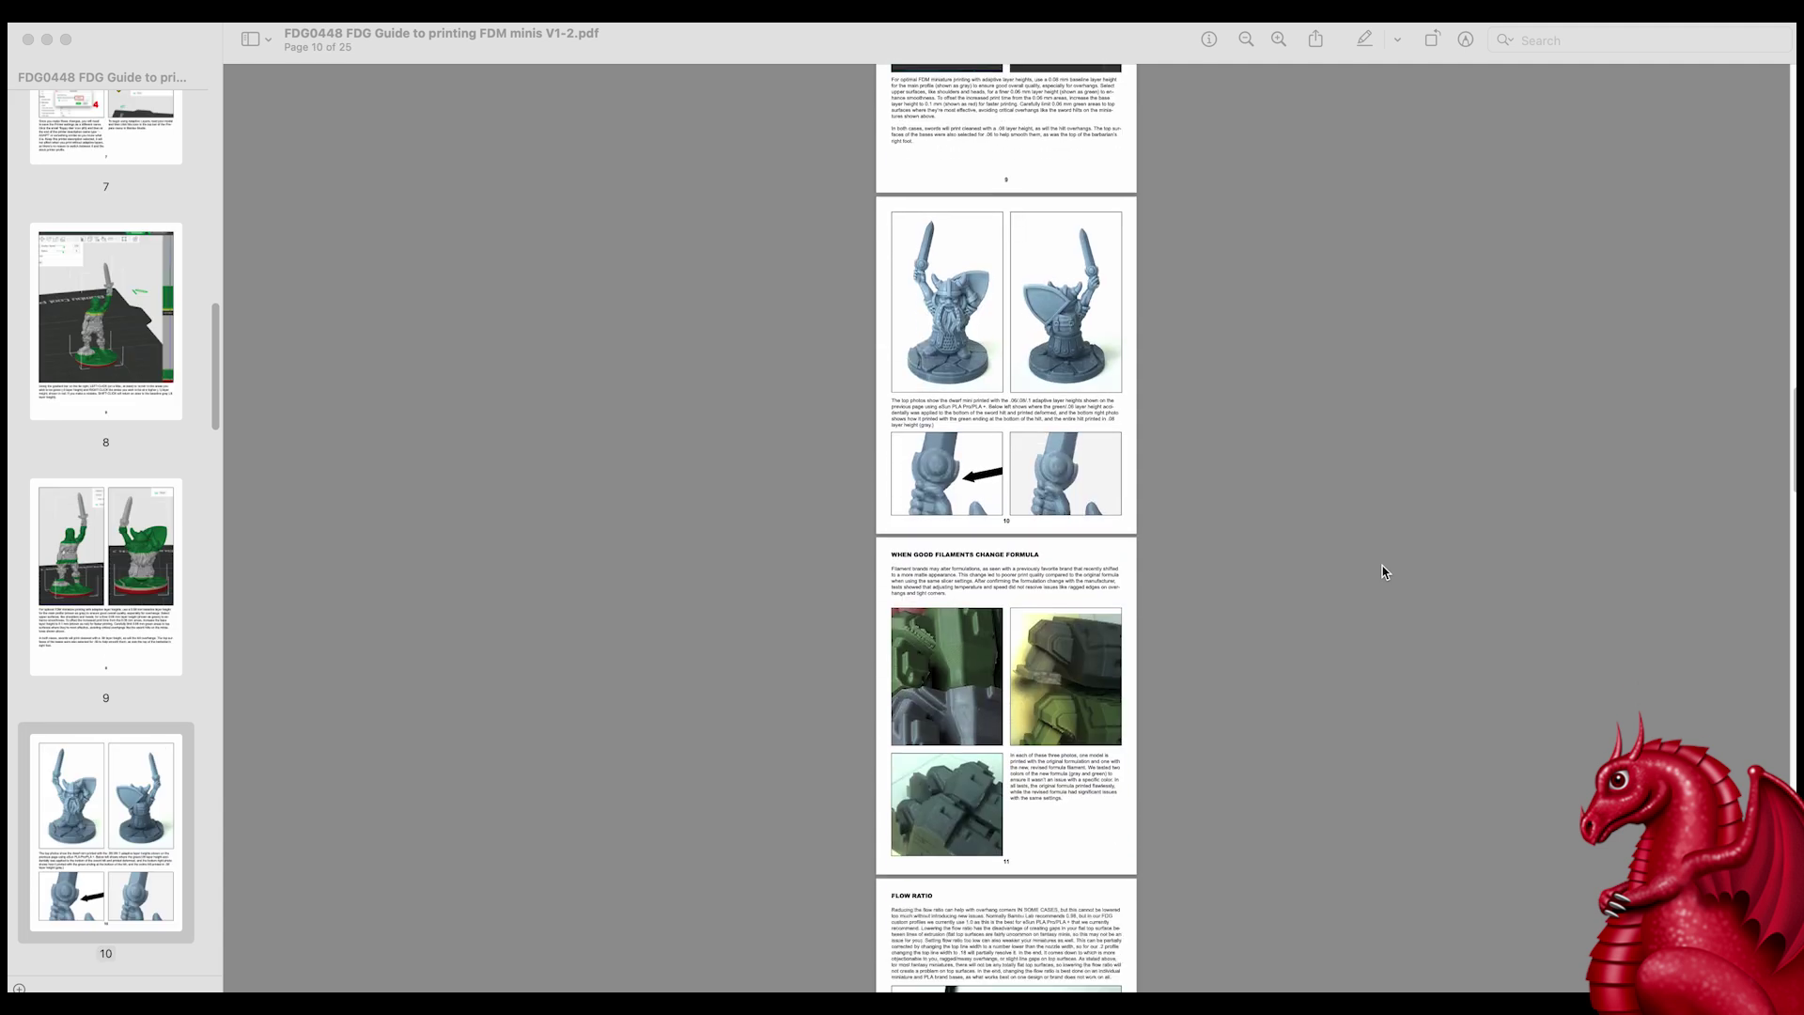
scroll(188, 573, down, 8)
scroll(162, 578, down, 10)
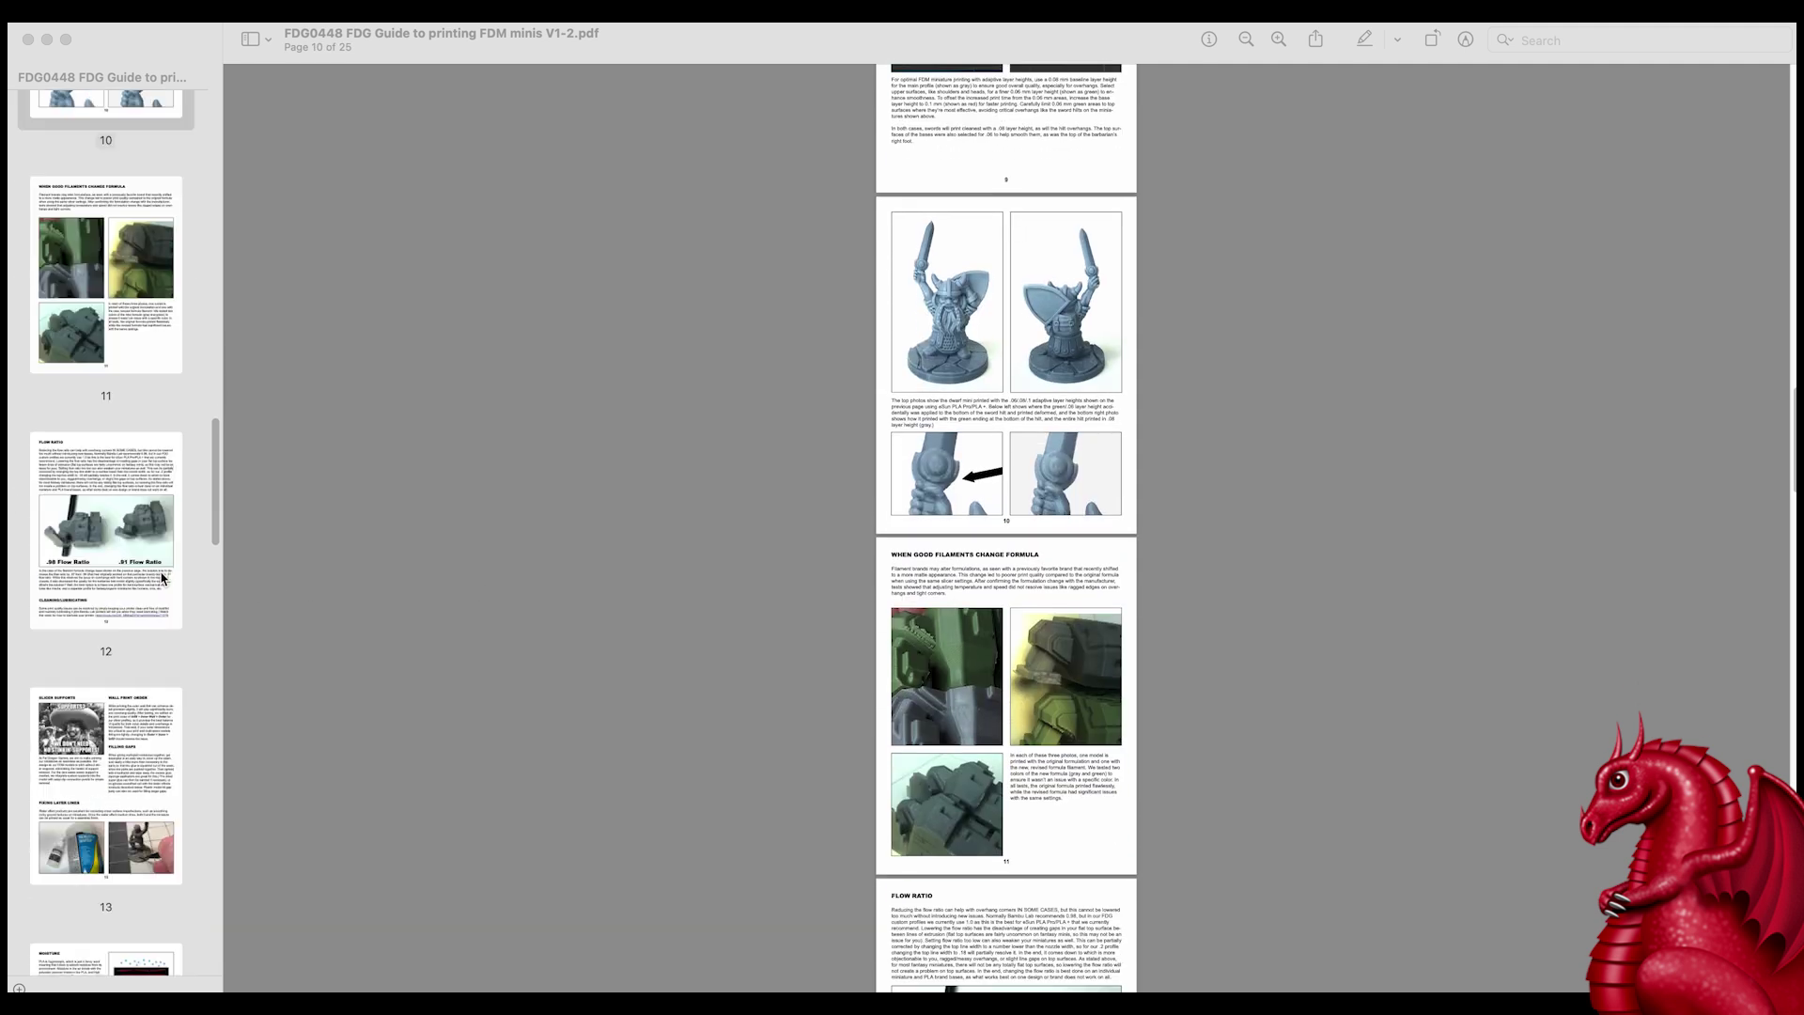
scroll(161, 578, down, 7)
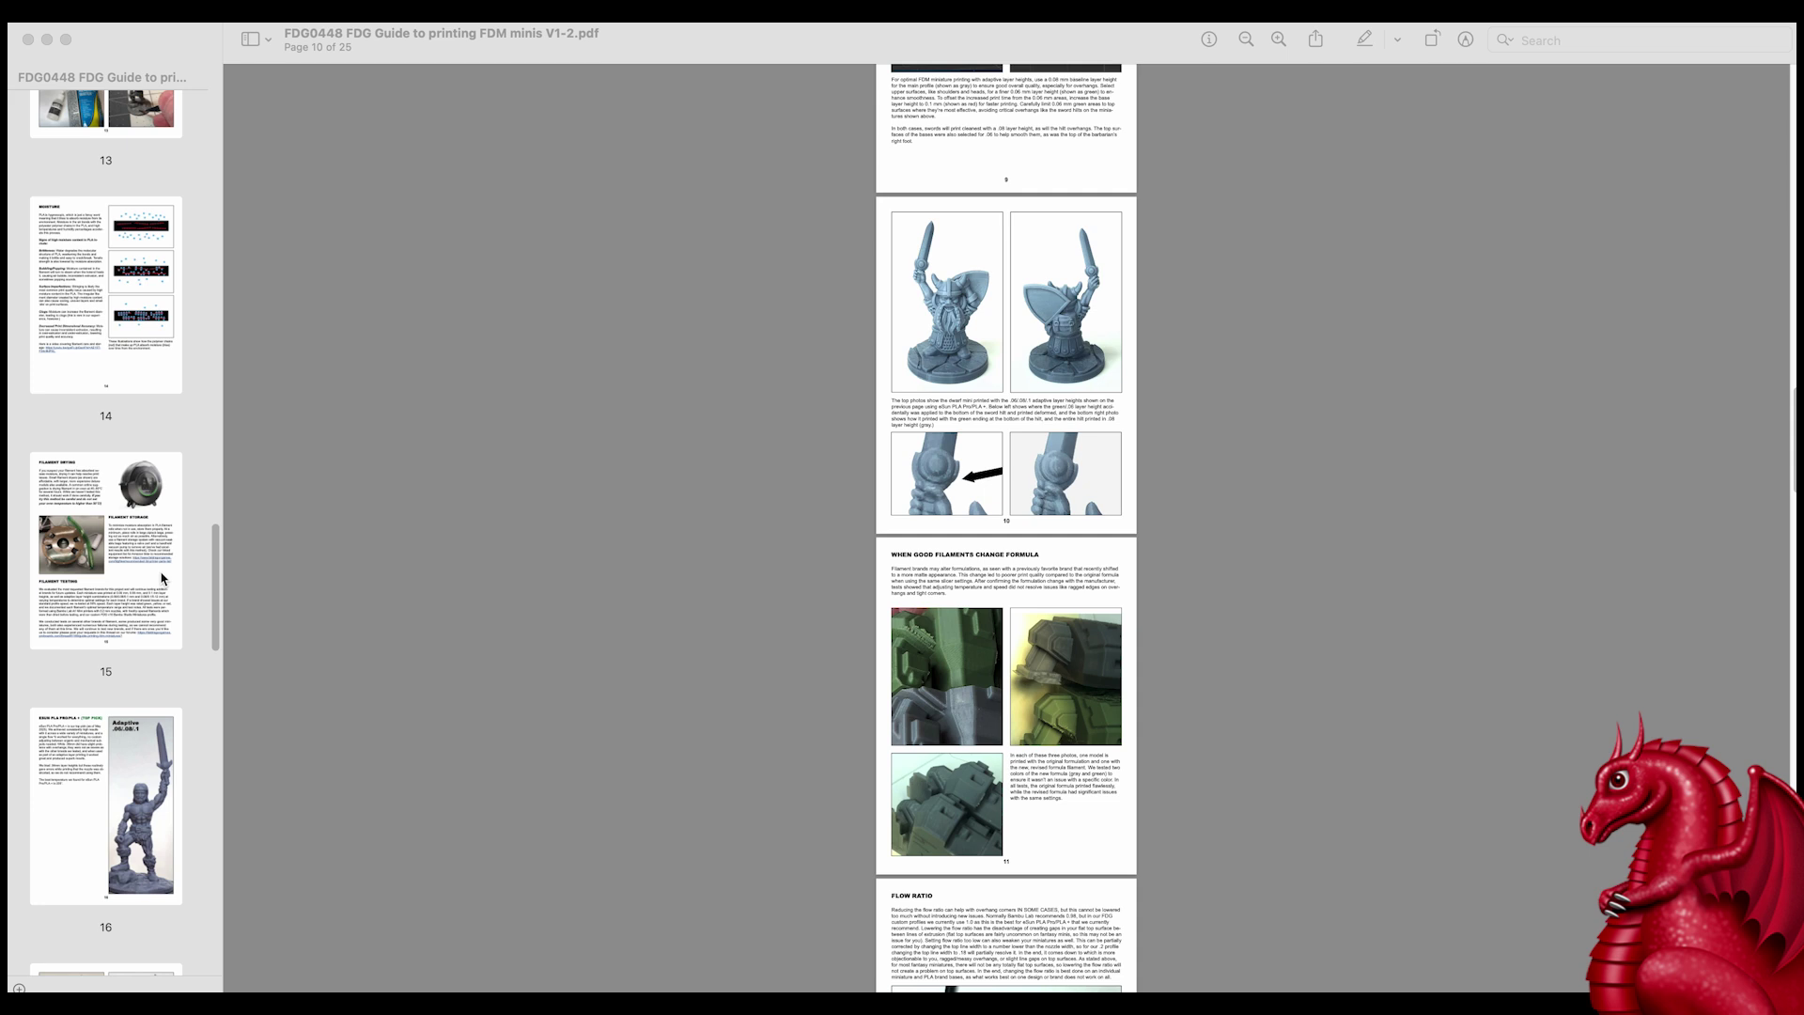
click(161, 578)
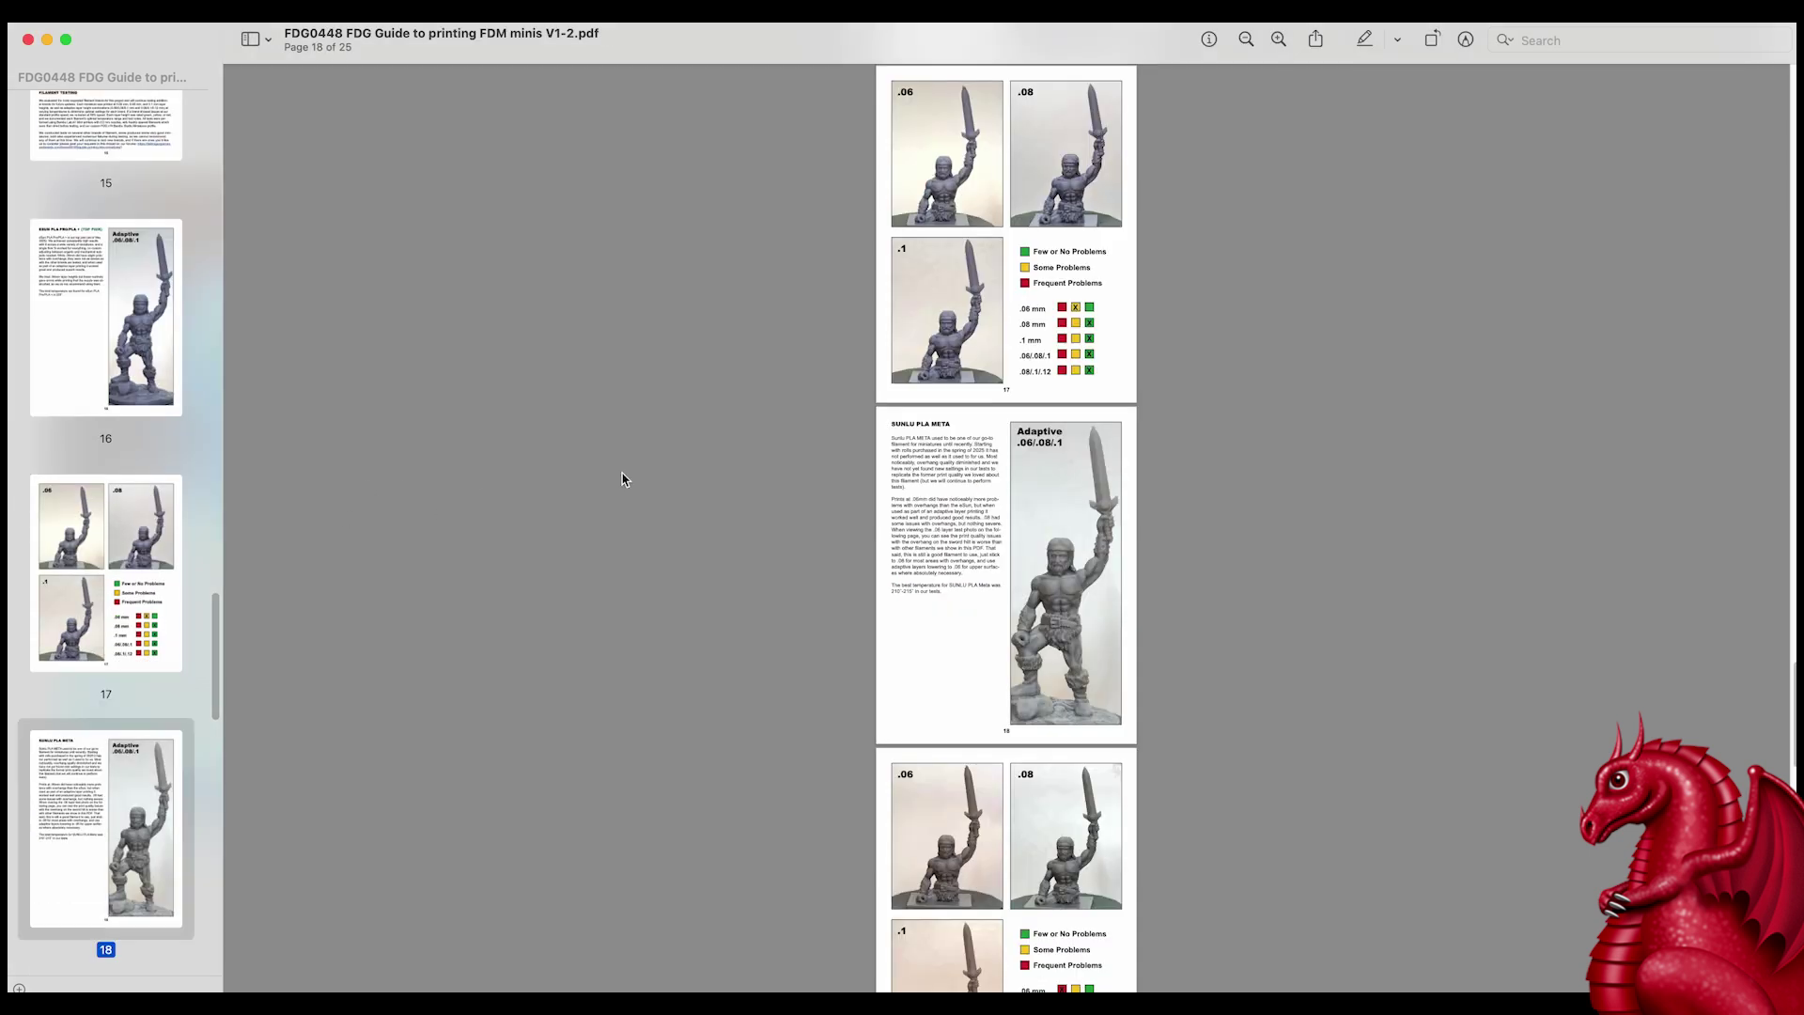
scroll(153, 533, down, 5)
click(153, 533)
scroll(153, 534, down, 6)
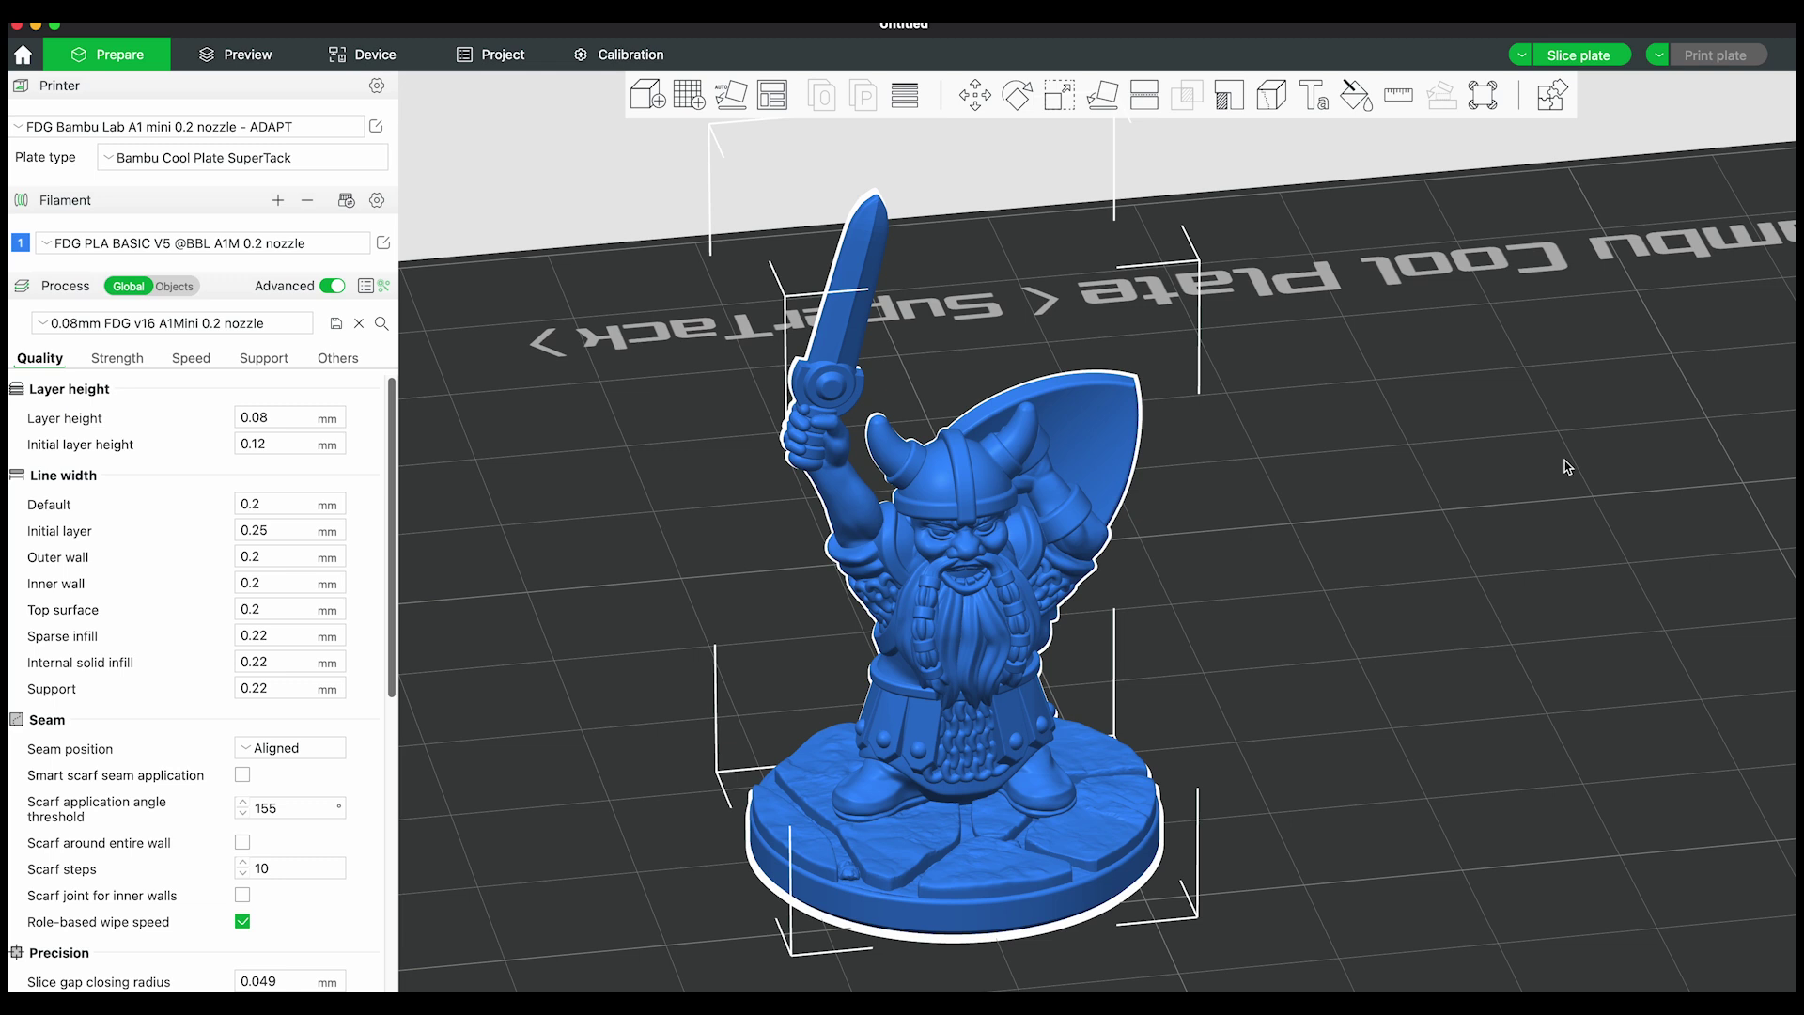
click(376, 126)
click(758, 204)
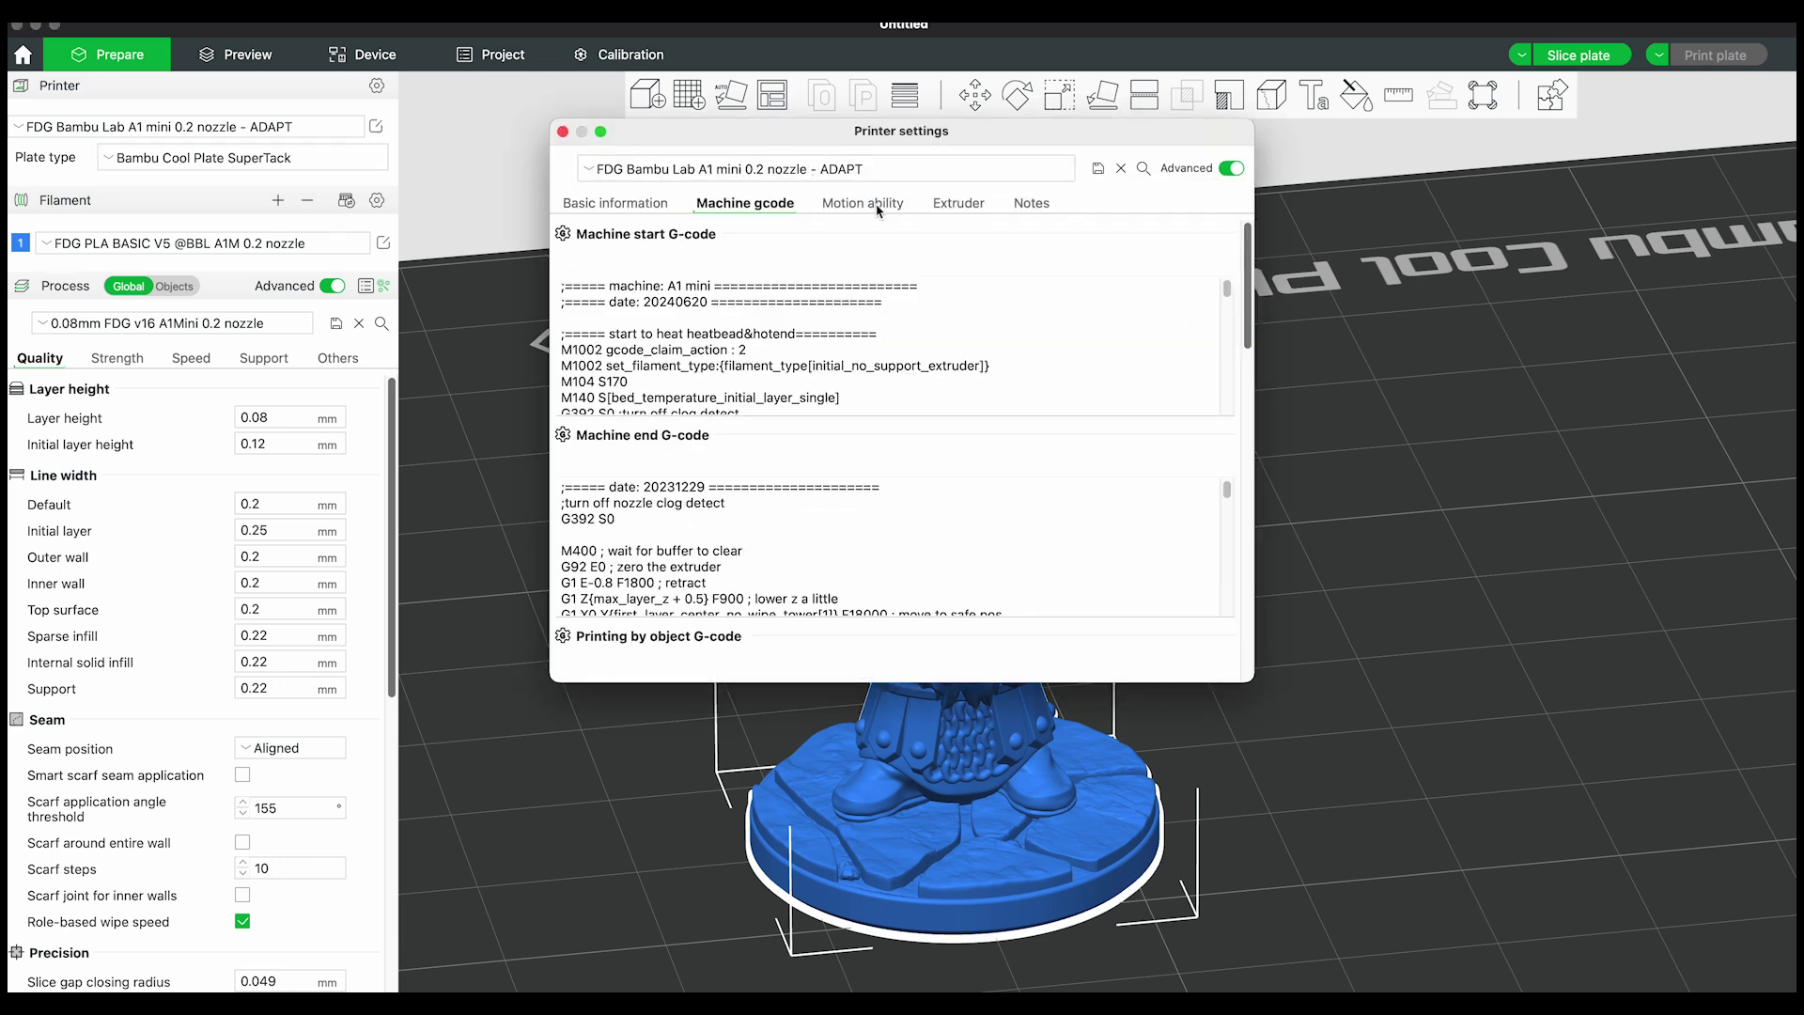
click(881, 208)
click(964, 209)
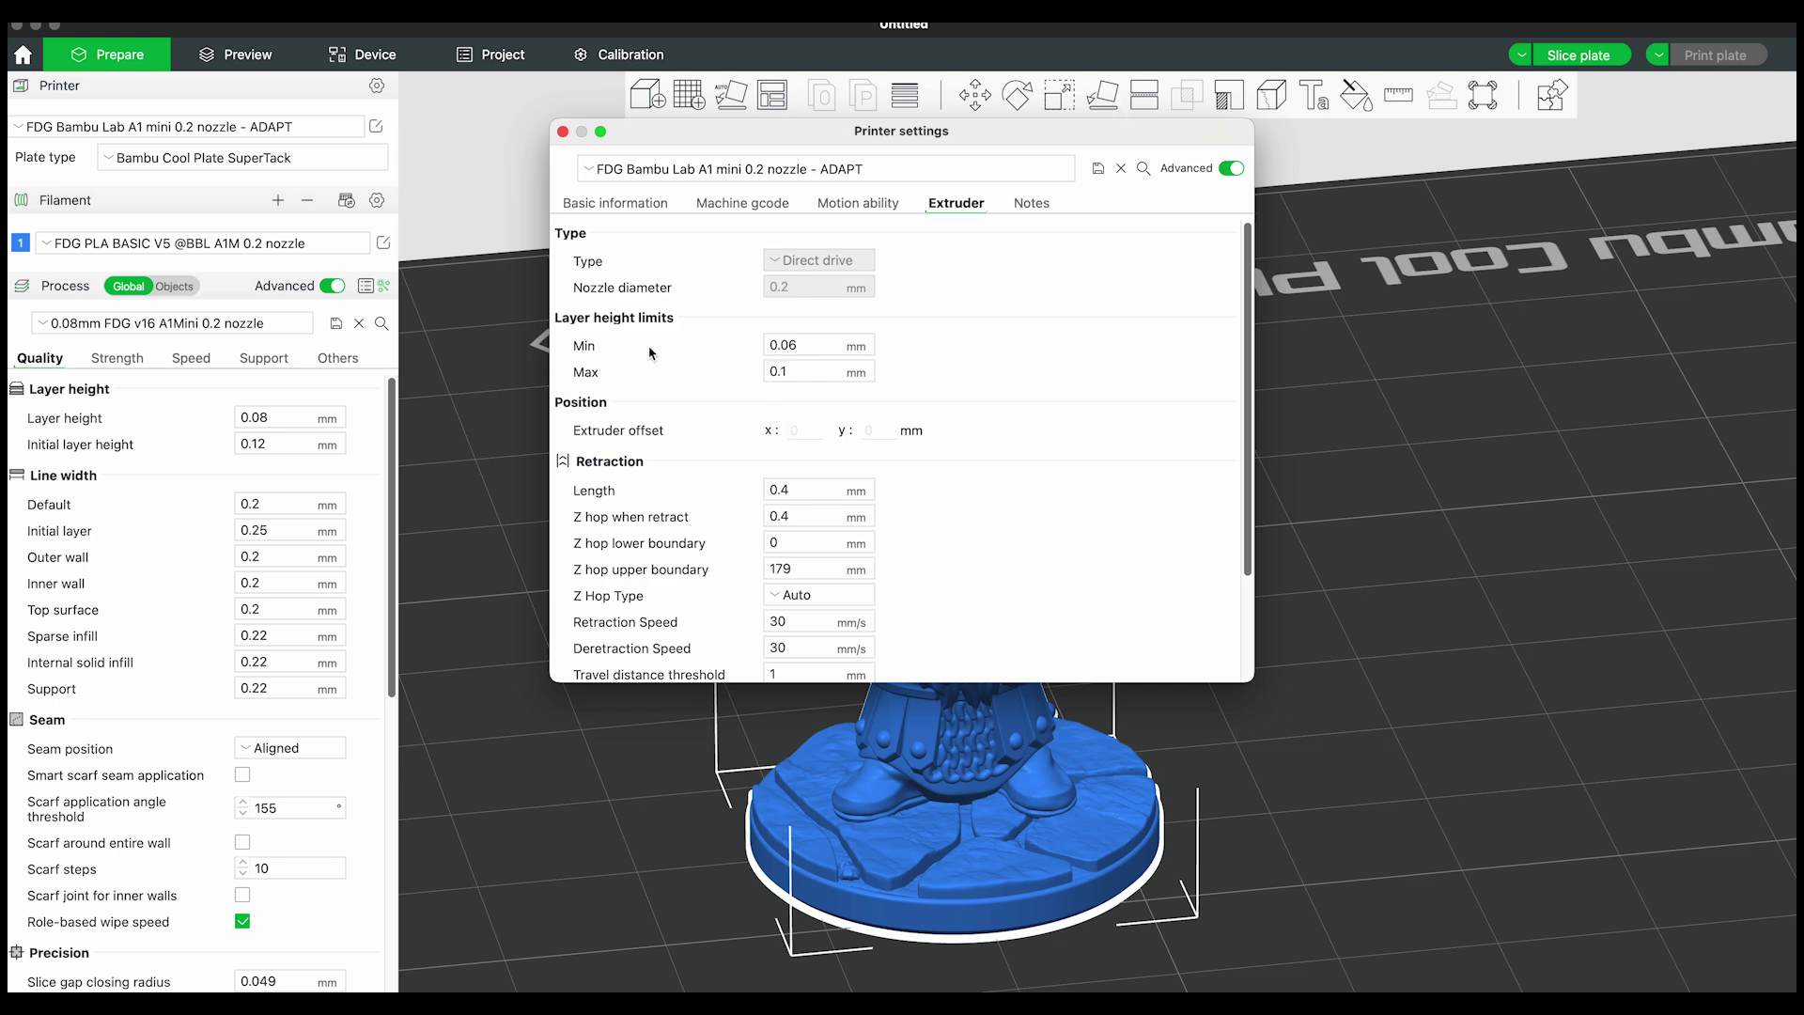
click(562, 132)
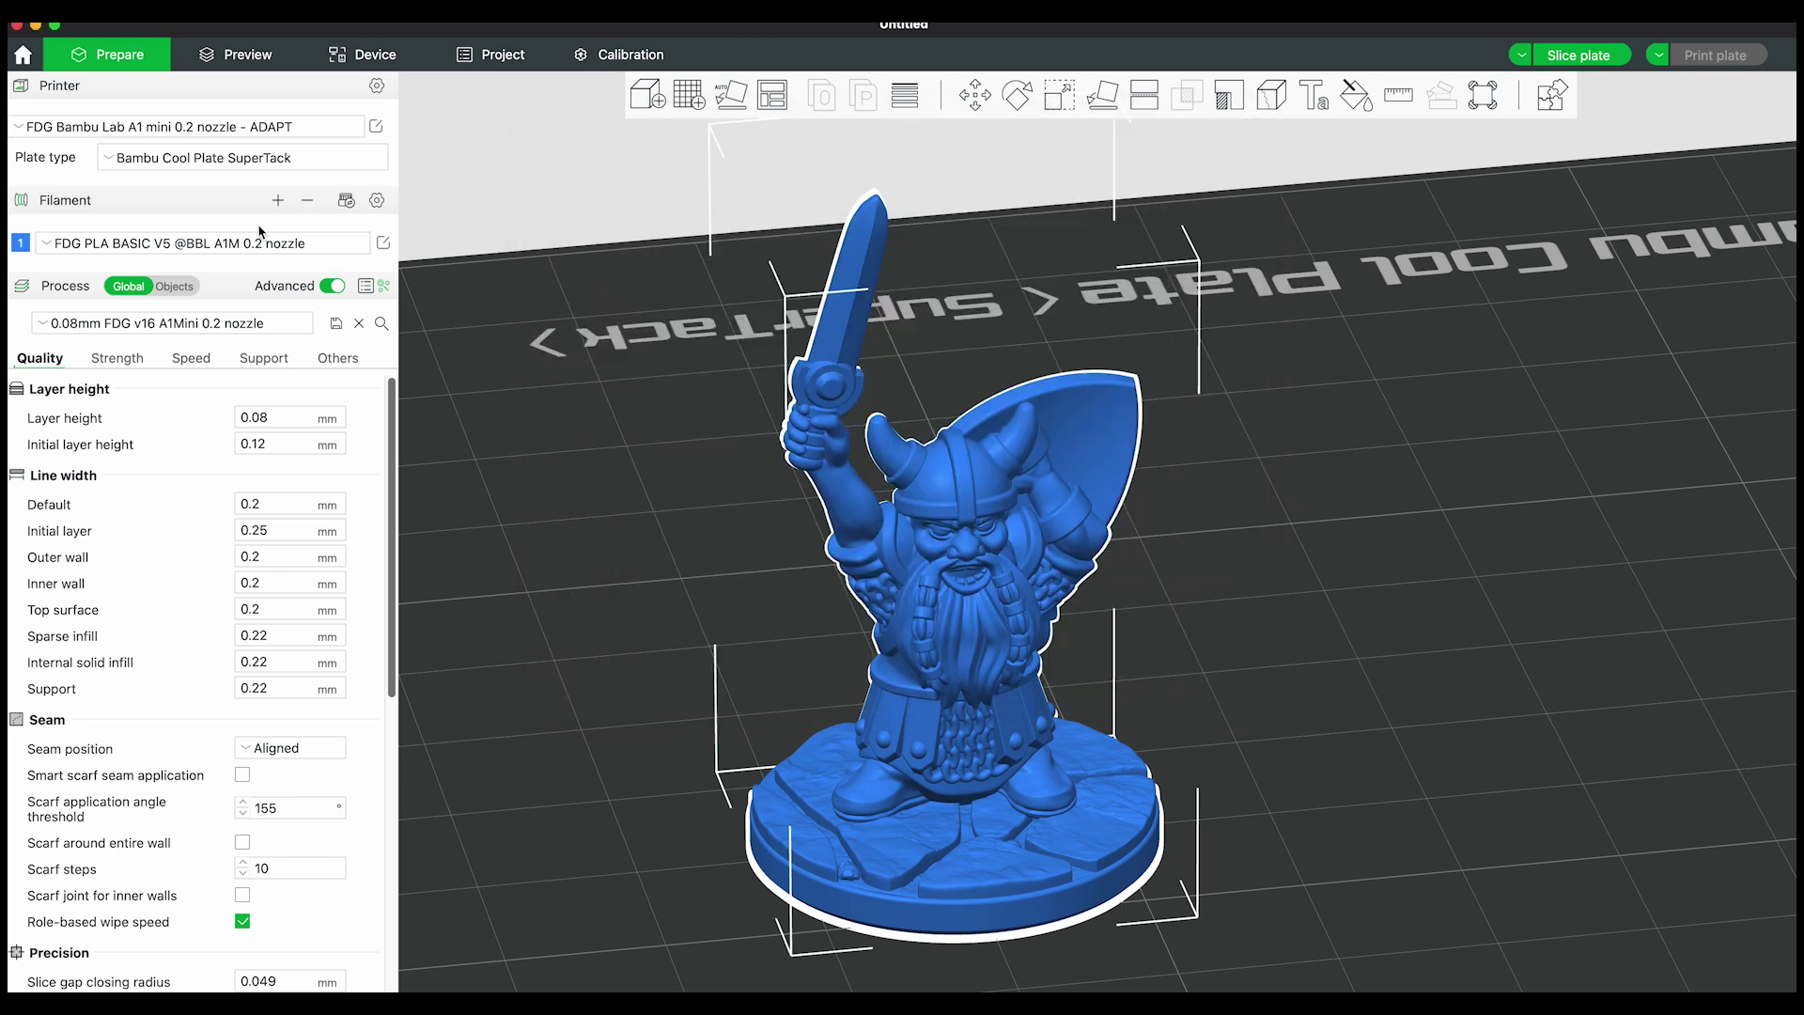
click(908, 94)
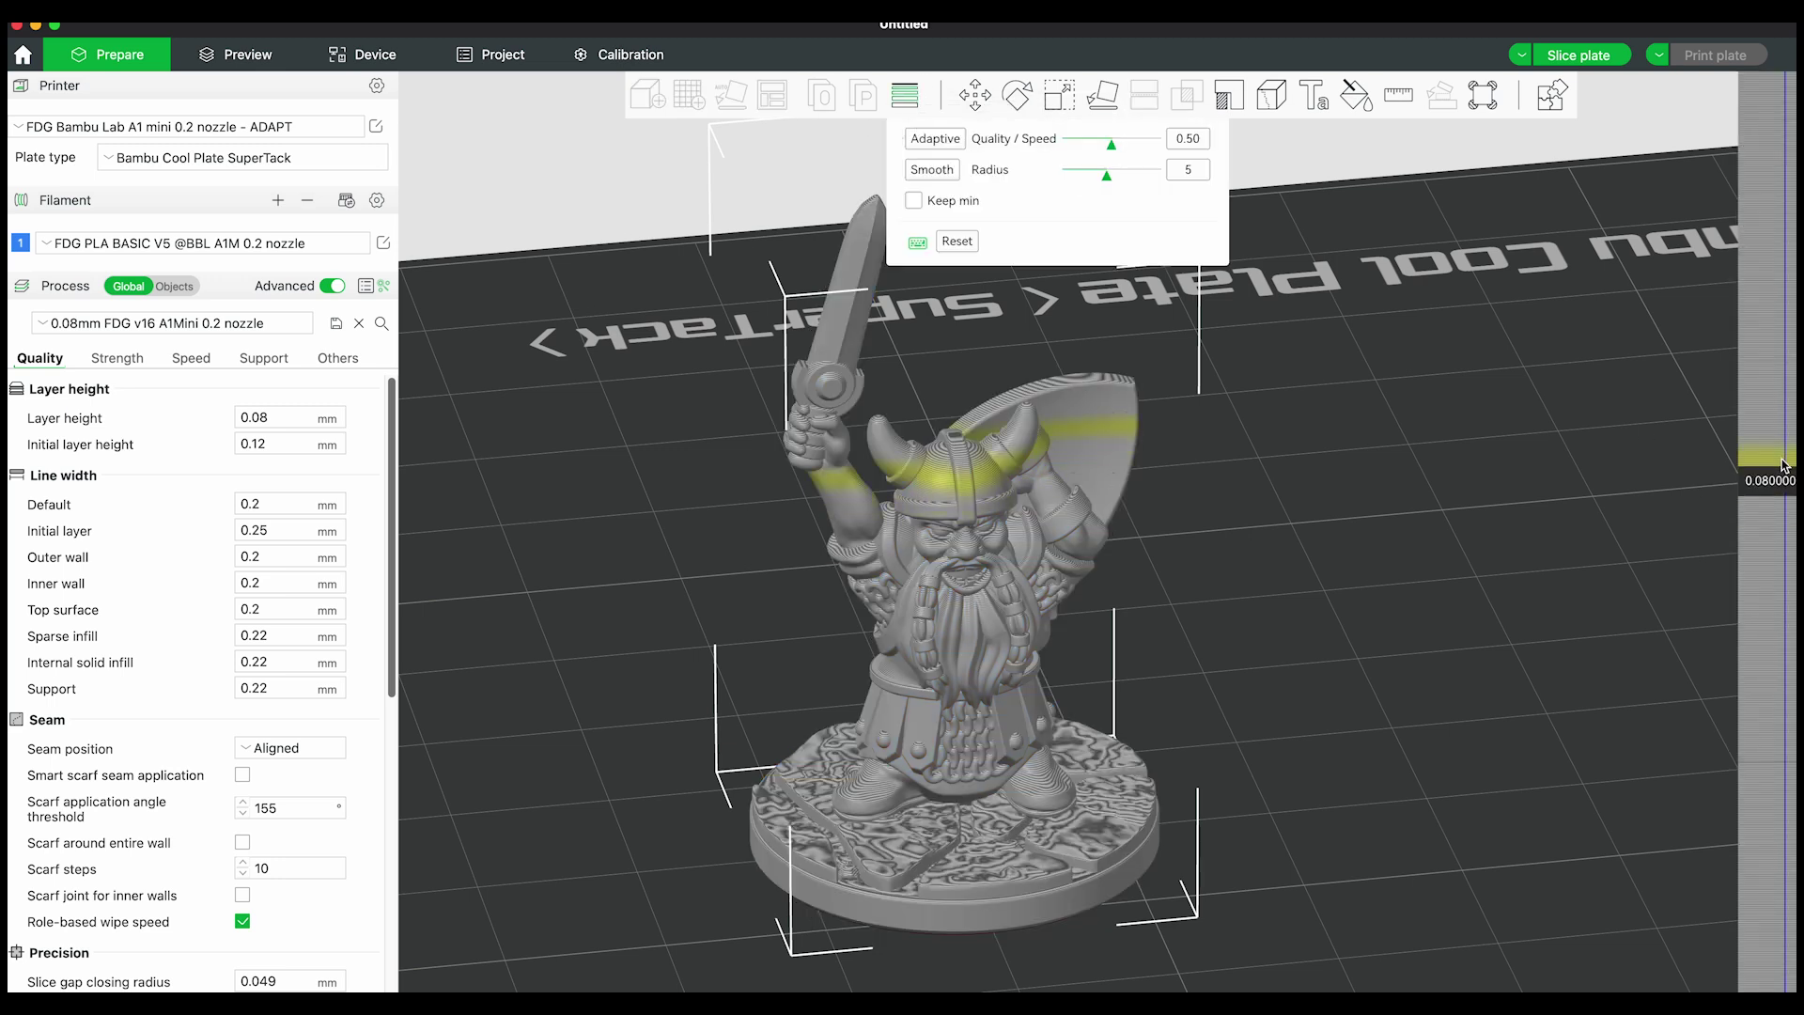
Lower the variable layer height over the dwarf's upper body to about 0.06 mm.
mouse_move(1782, 464)
mouse_down()
mouse_move(1782, 370)
mouse_move(1787, 610)
mouse_move(1792, 451)
mouse_move(1792, 531)
mouse_up()
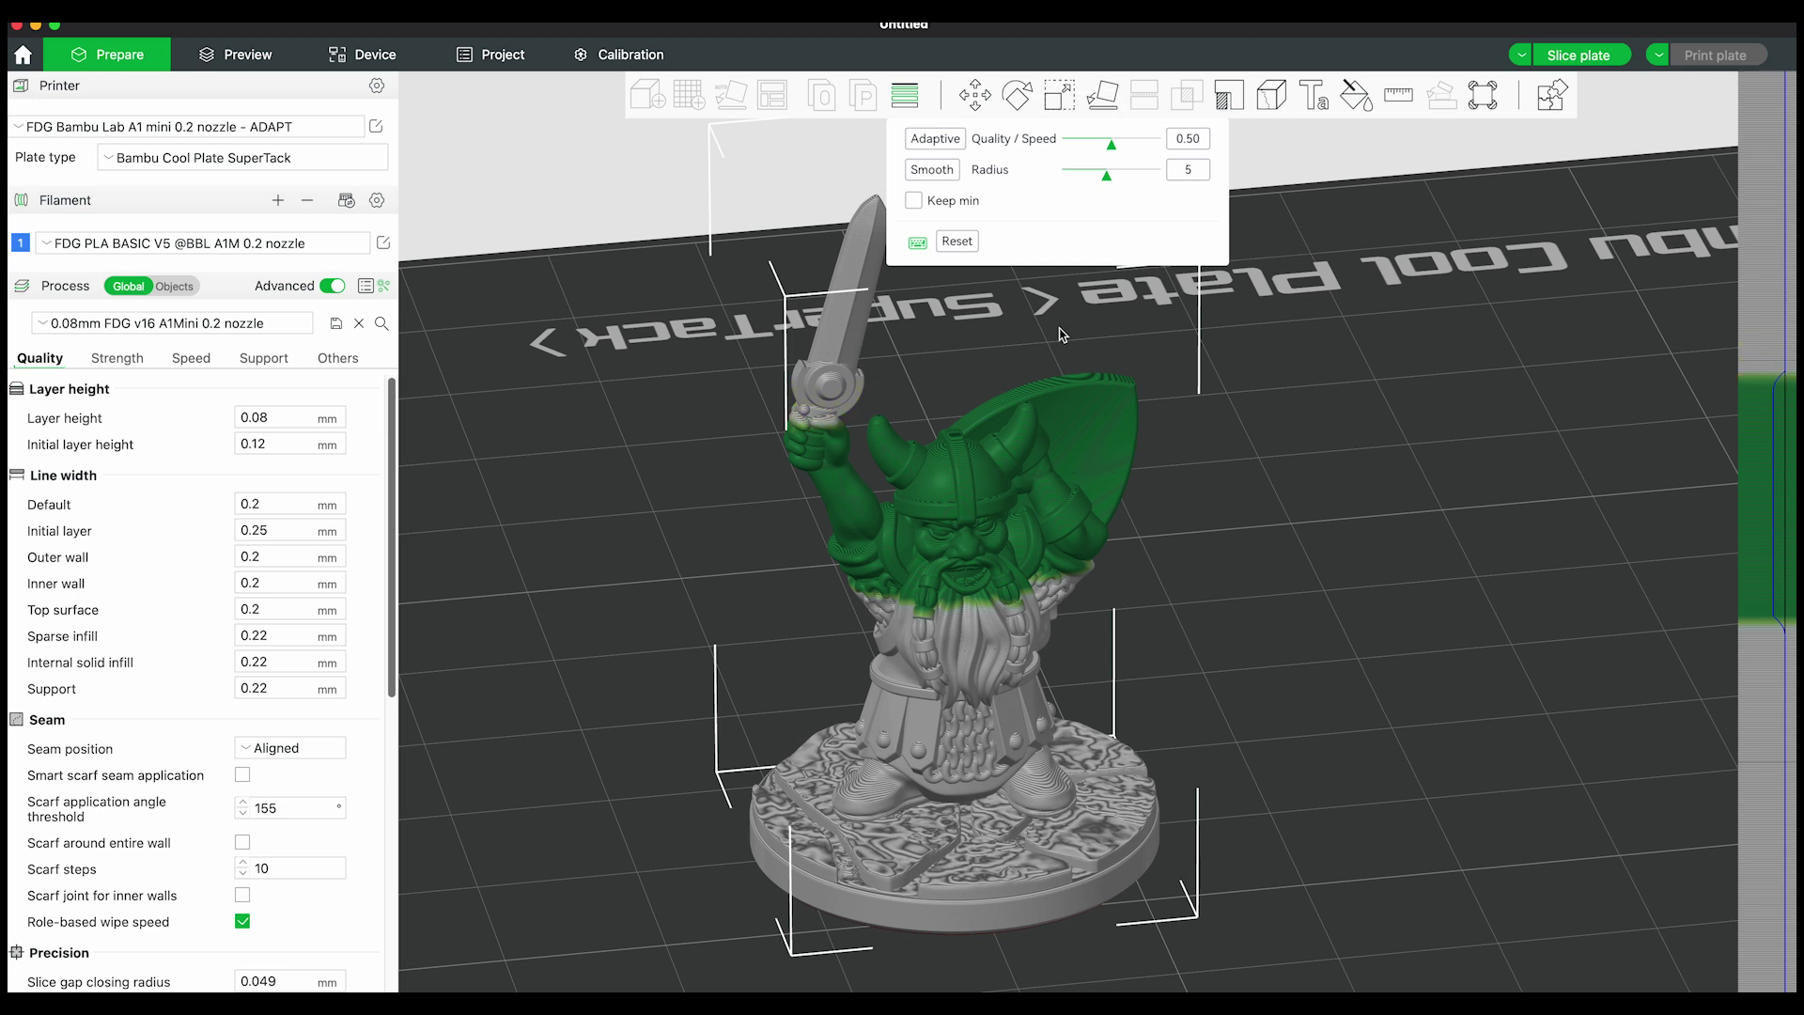
scroll(1061, 335, up, 6)
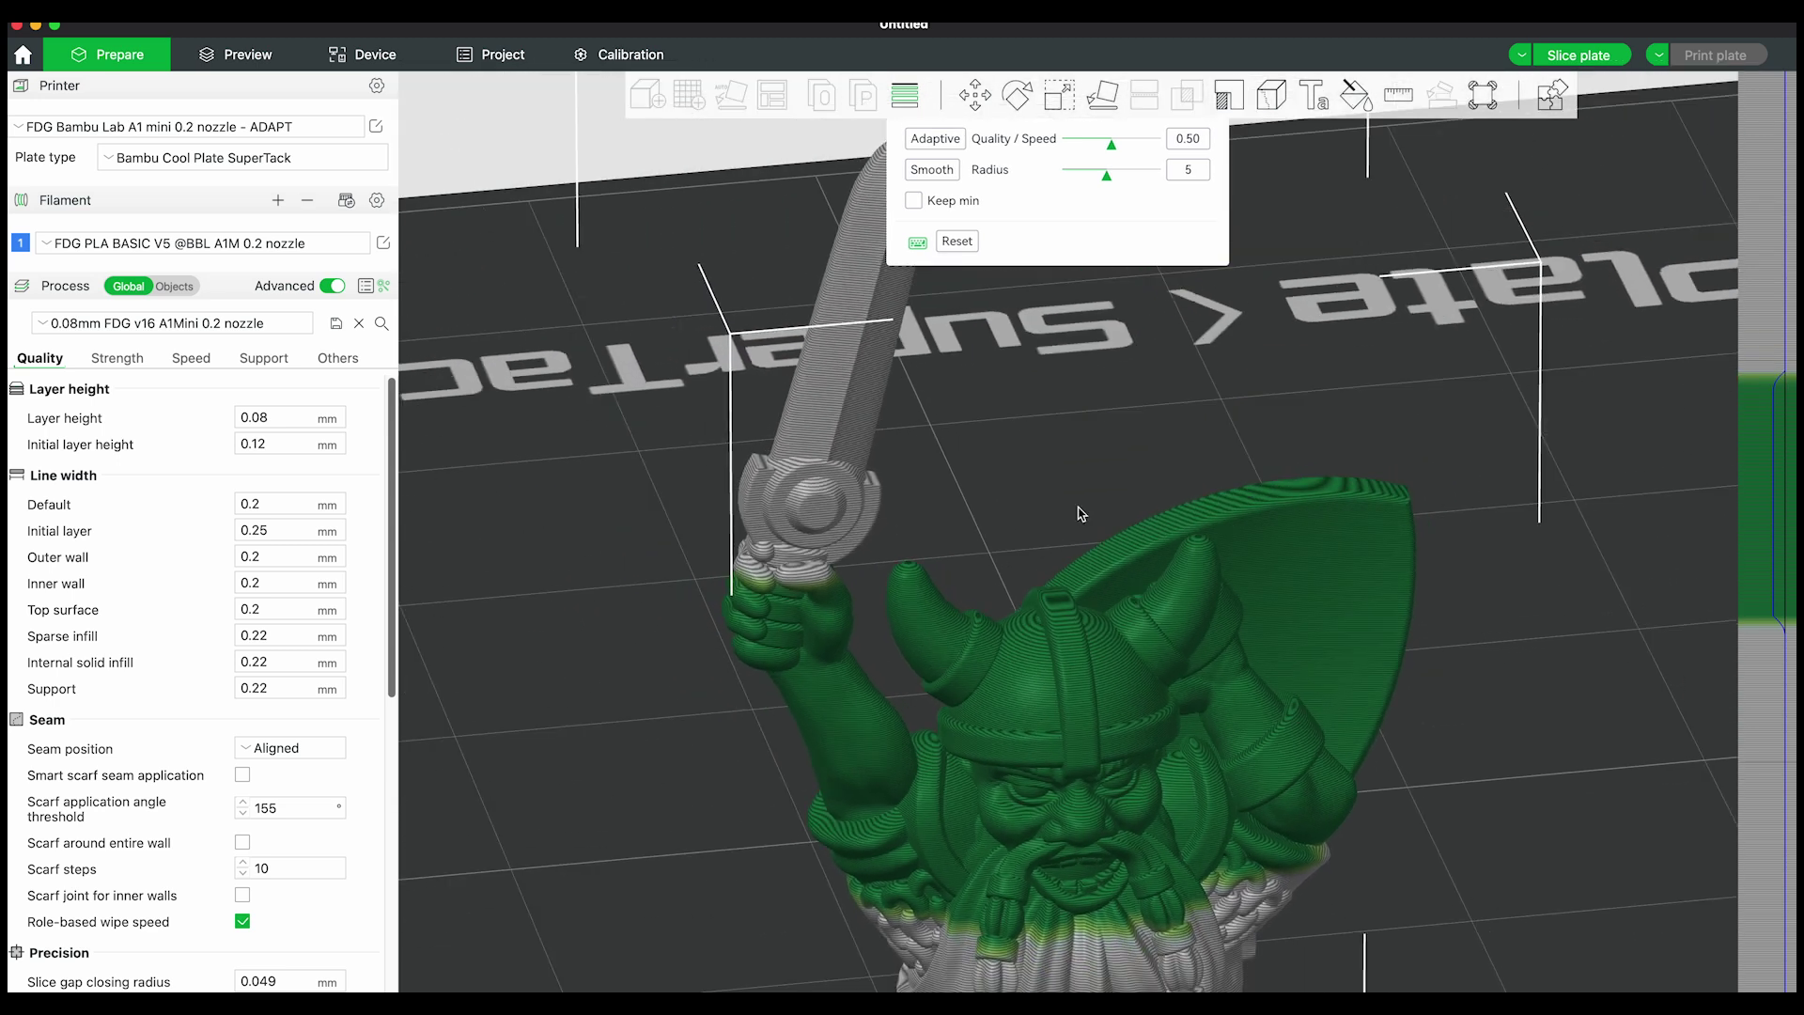
From a front view, reset the sword hilt height on the layer bar to the 0.08 baseline.
key(3)
scroll(925, 417, up, 5)
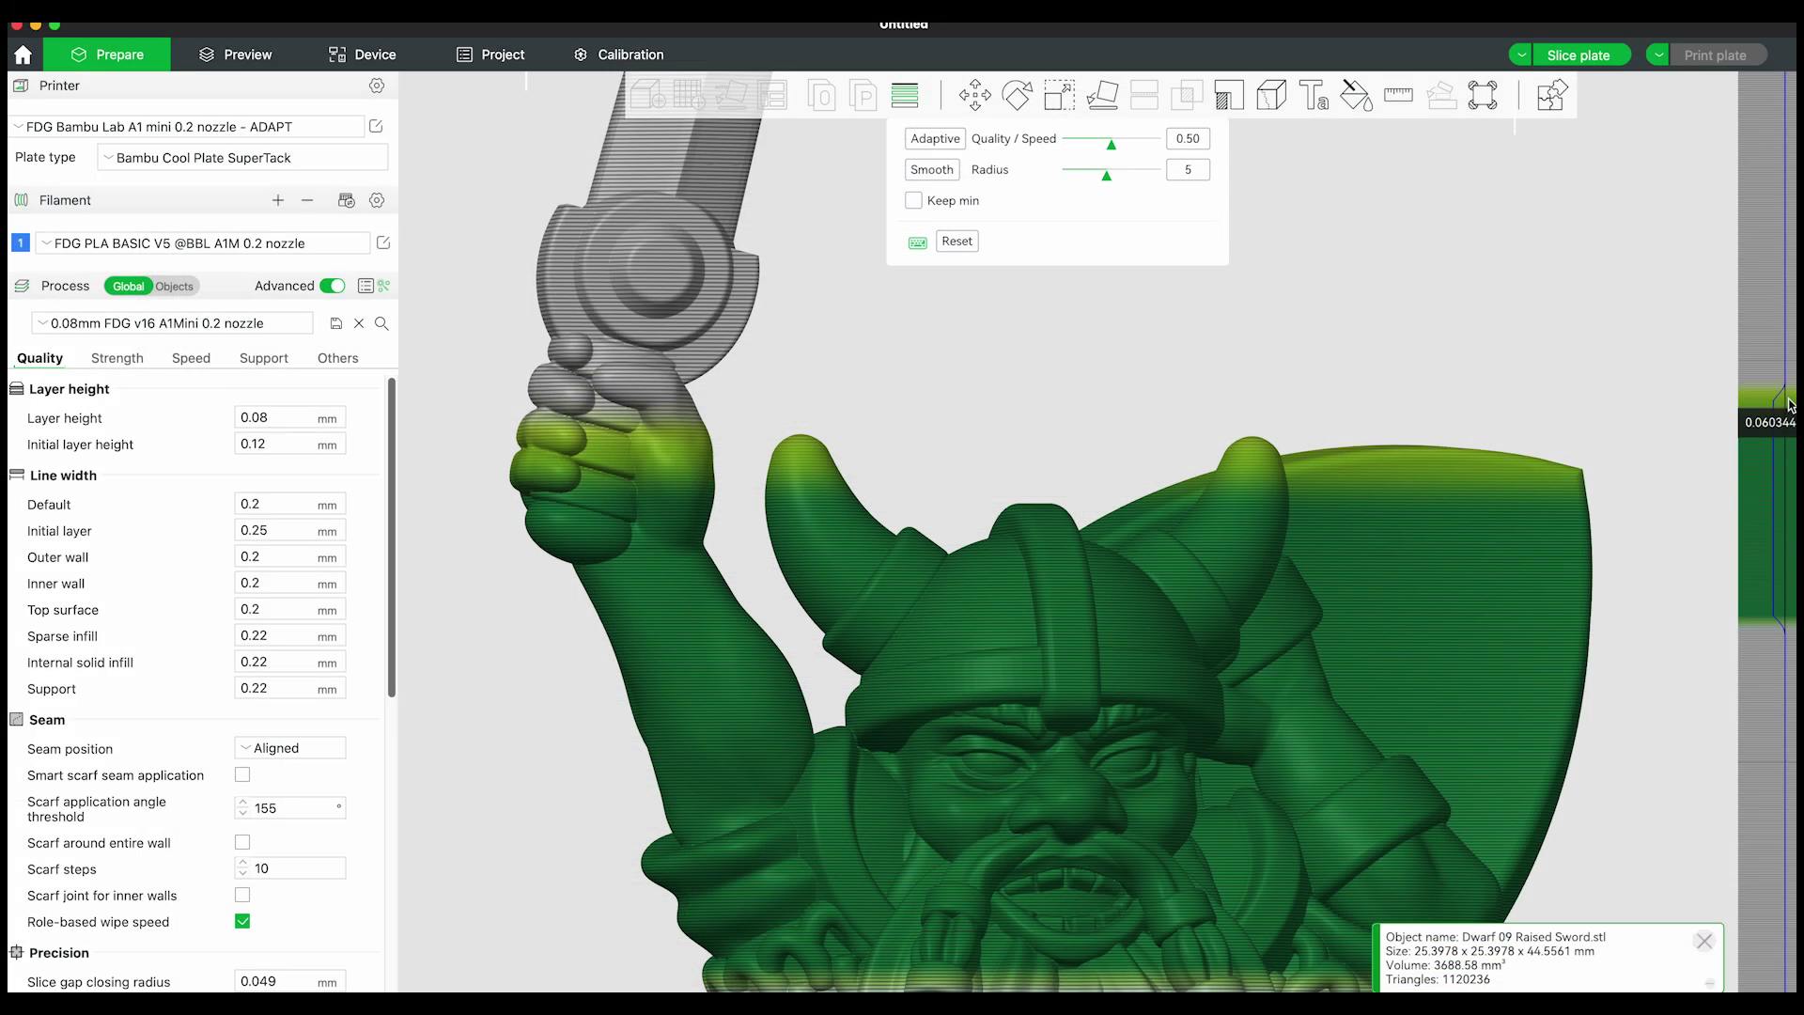
mouse_move(1790, 381)
mouse_down()
mouse_move(1783, 316)
mouse_move(1786, 370)
mouse_move(1790, 333)
mouse_up()
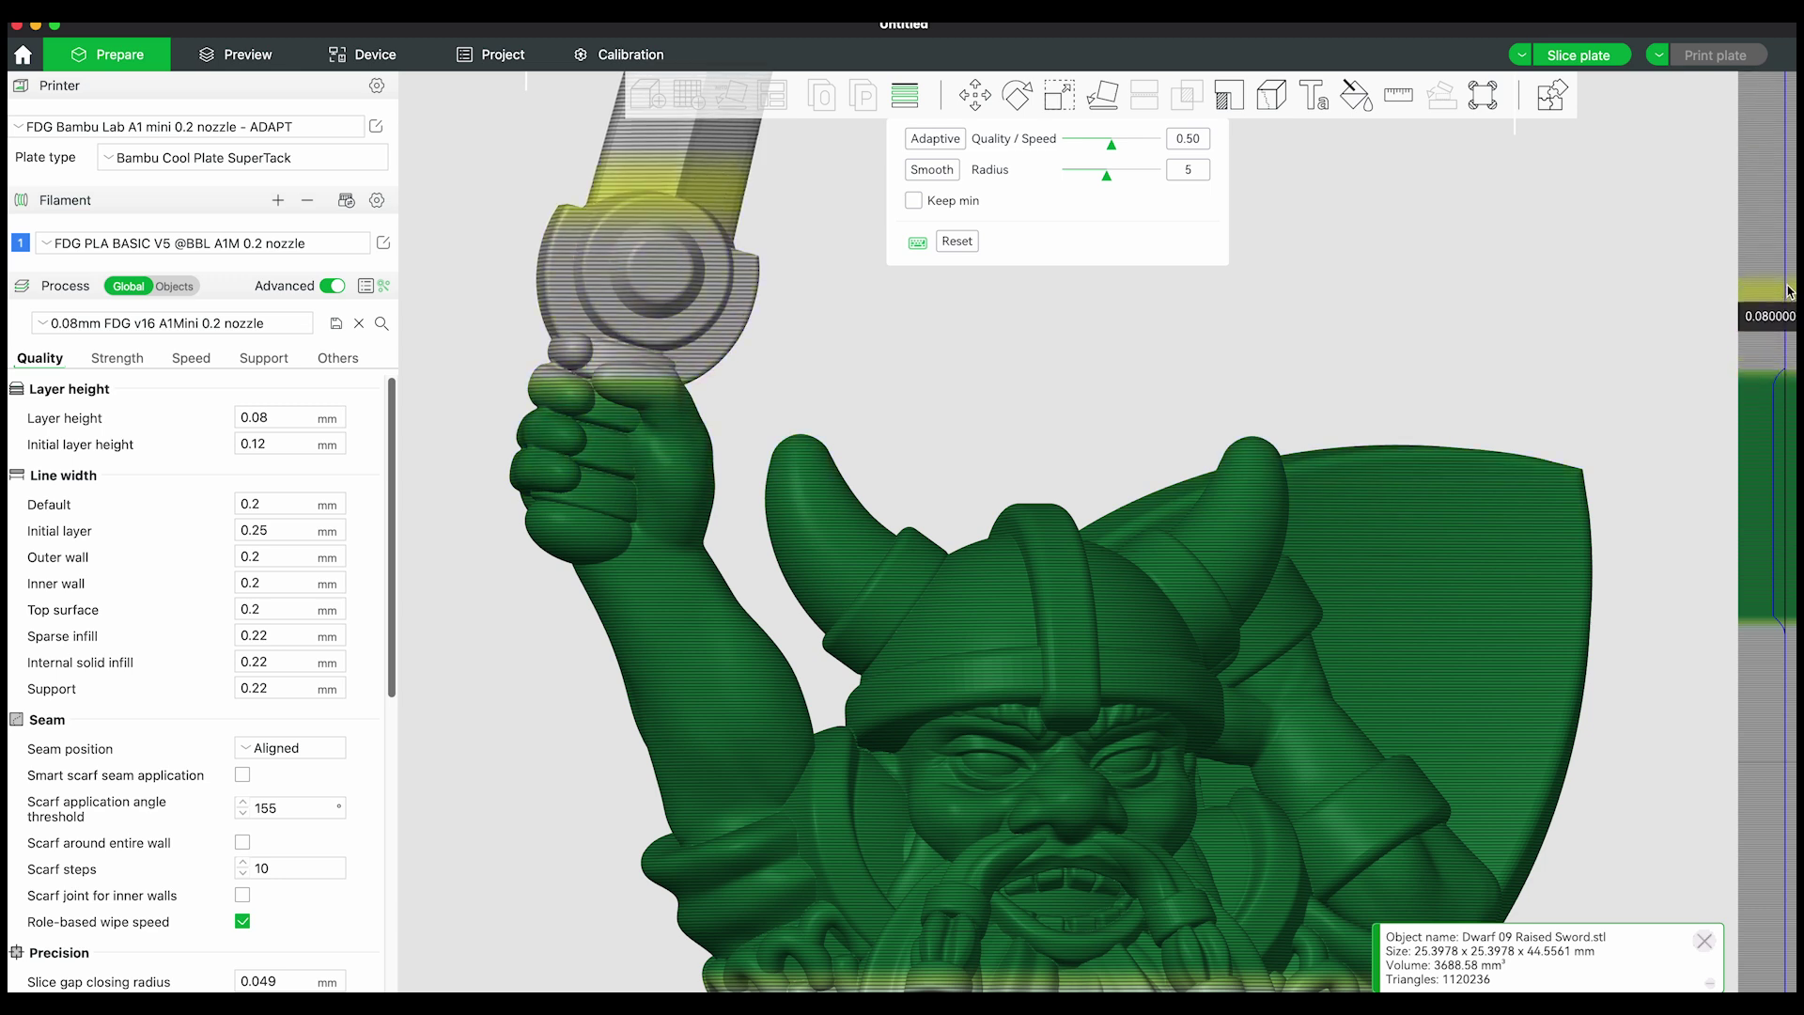
scroll(1400, 559, down, 8)
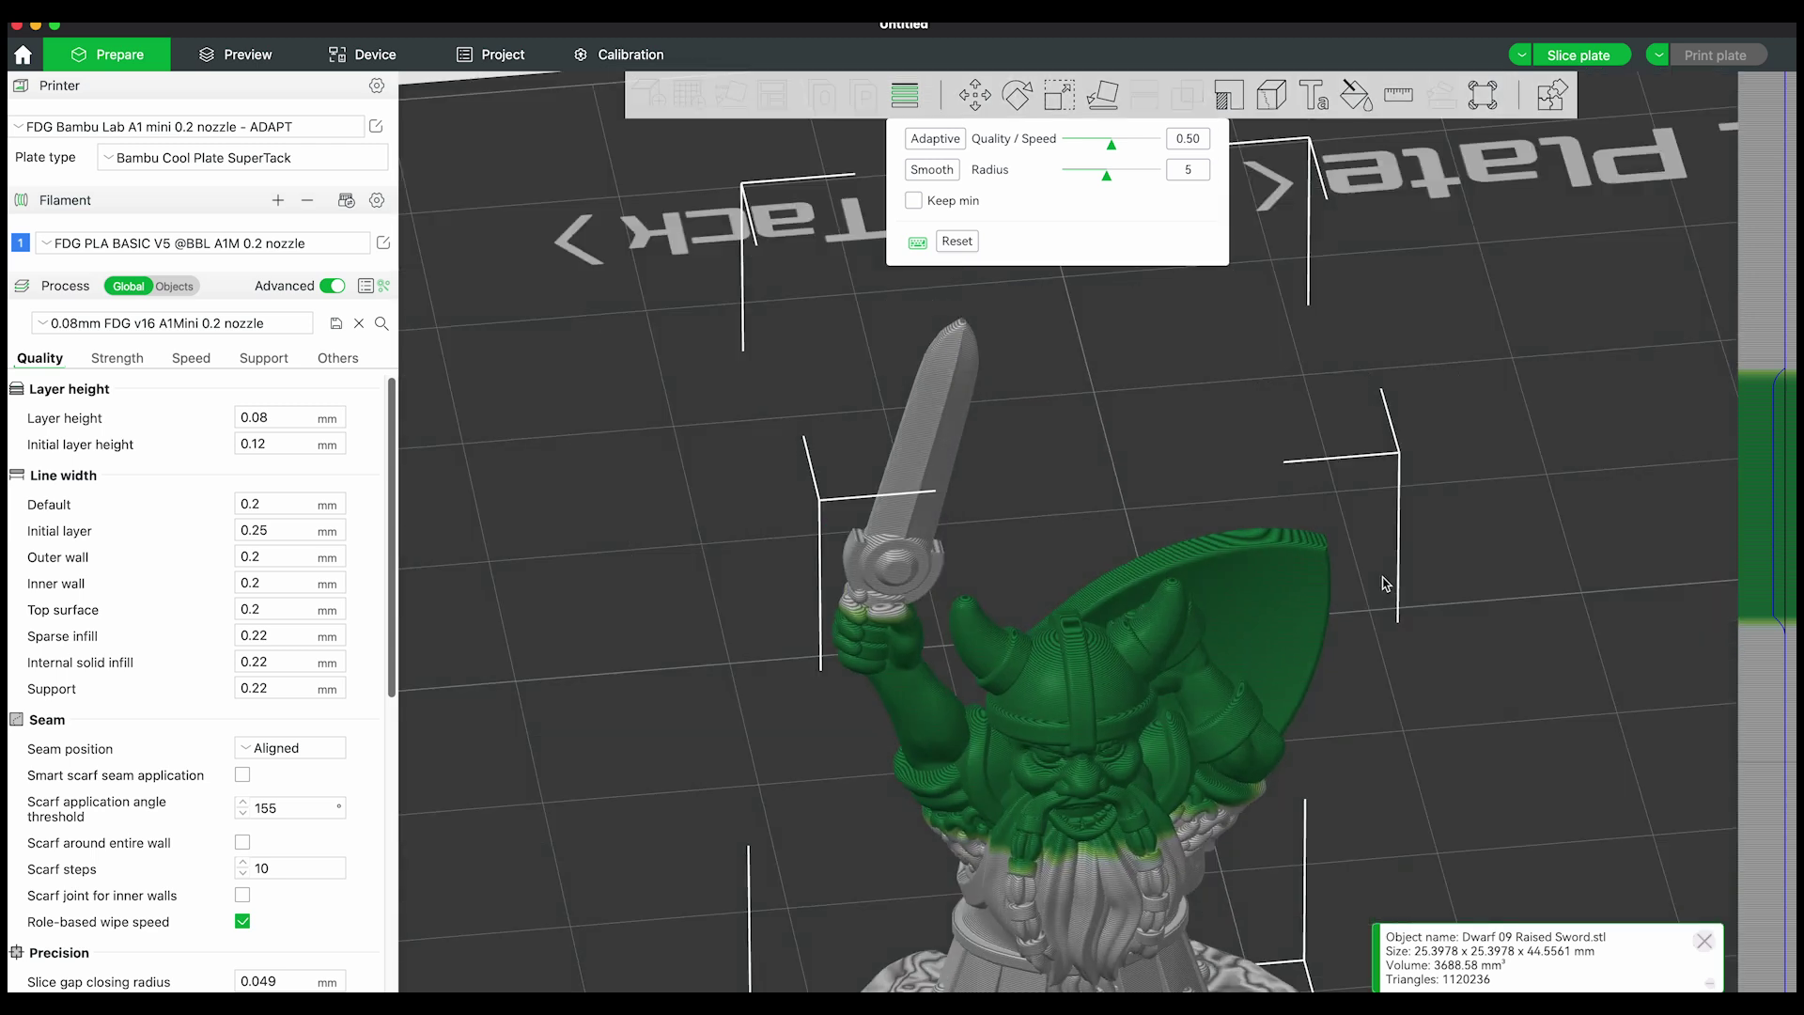
drag(1383, 583, 1316, 561)
Lower the layer height at the feet and ground to 0.06 mm.
drag(1395, 683, 1389, 545)
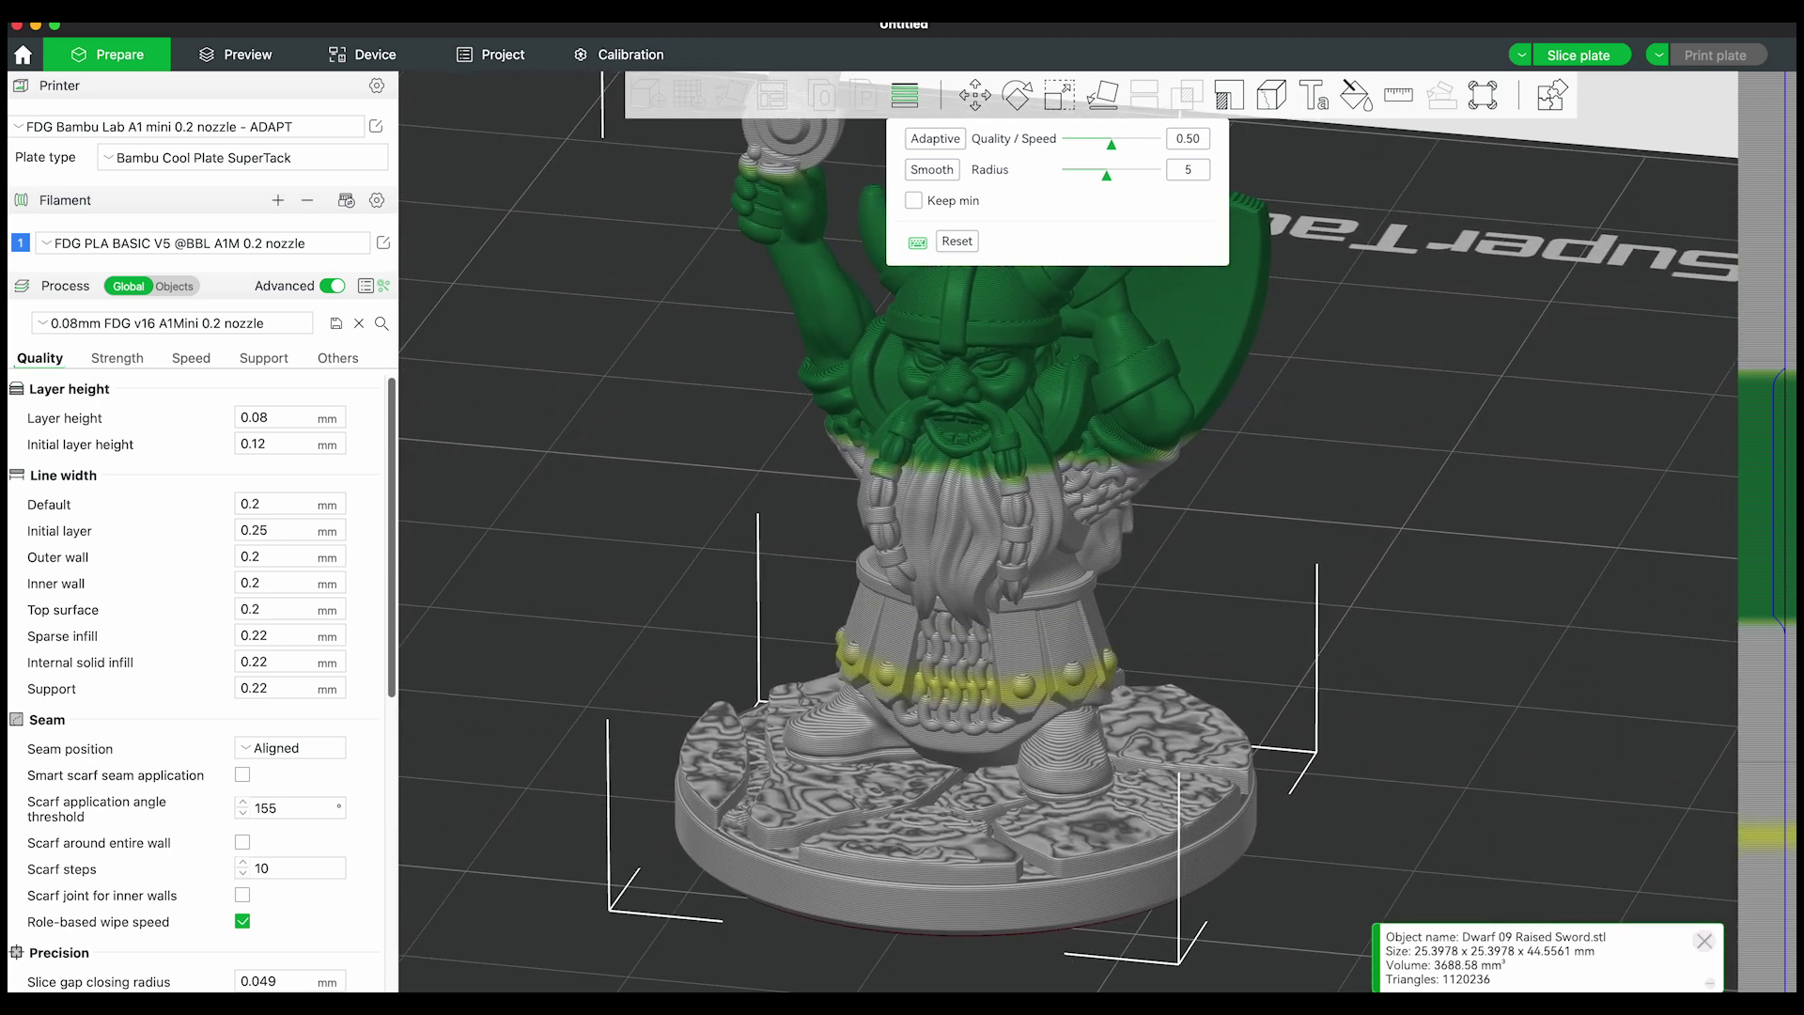
right_drag(1783, 899, 1785, 940)
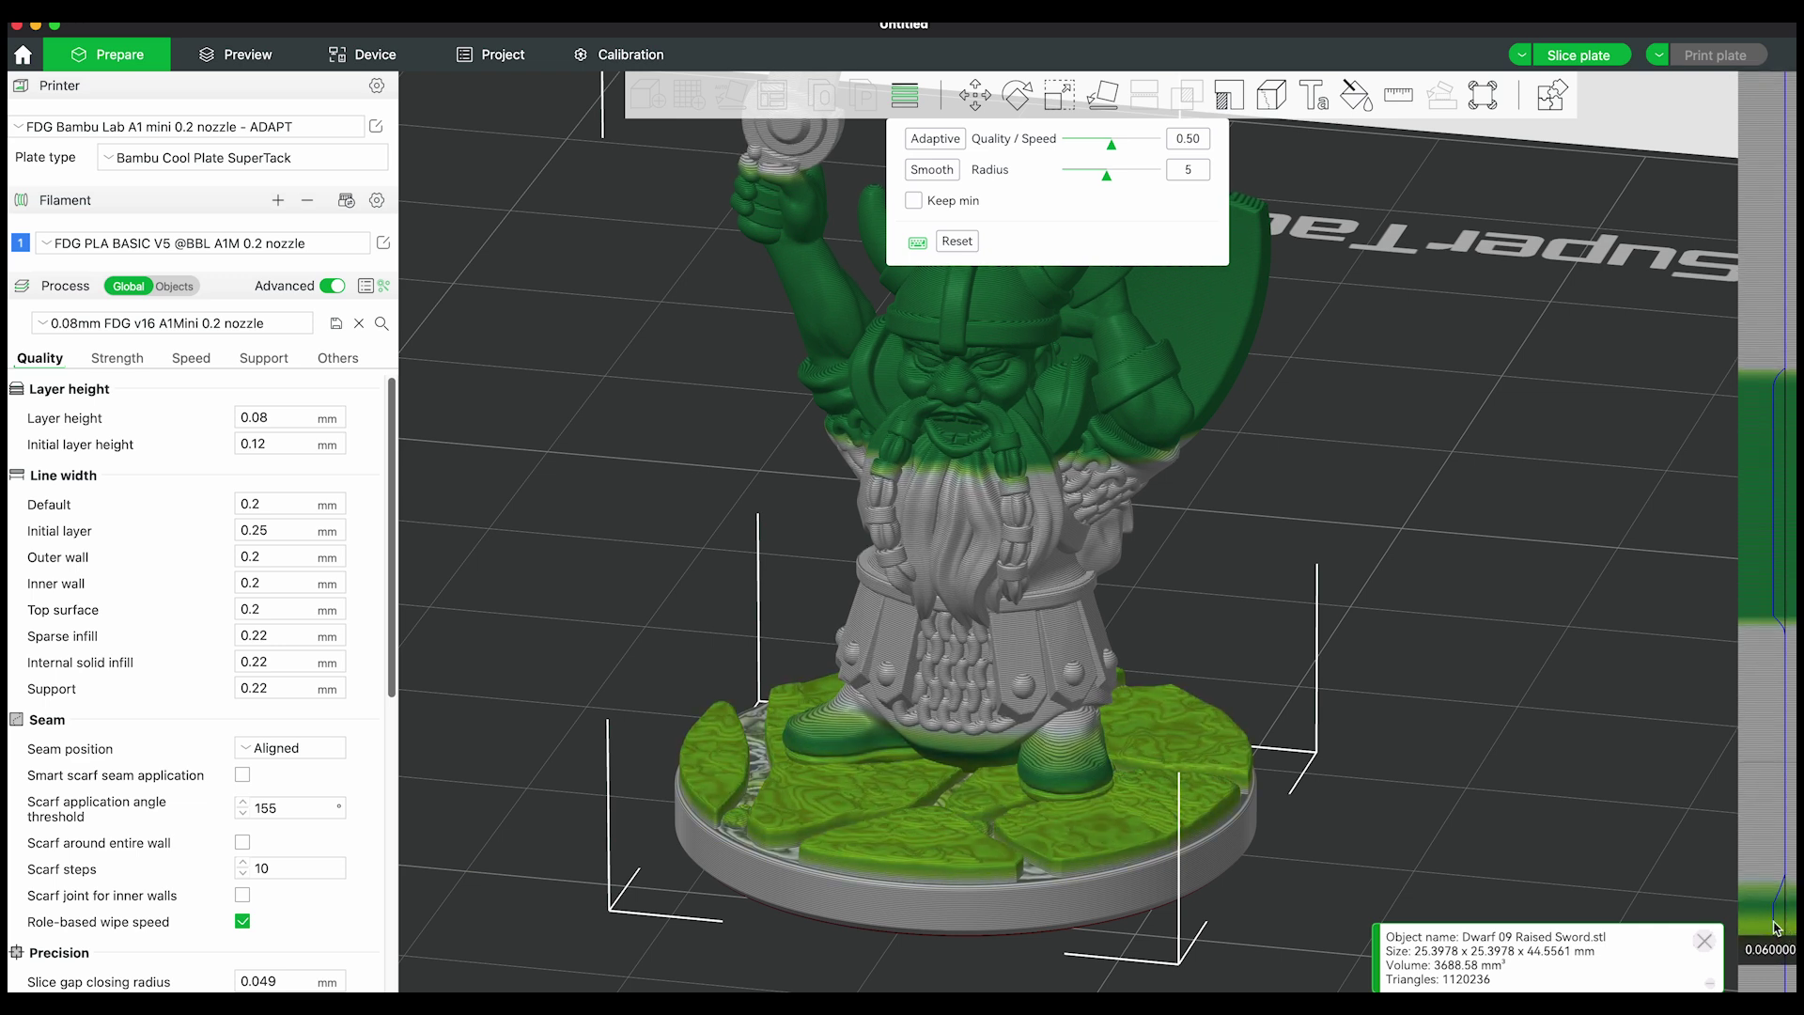
scroll(1240, 432, up, 5)
middle_drag(1240, 432, 1269, 343)
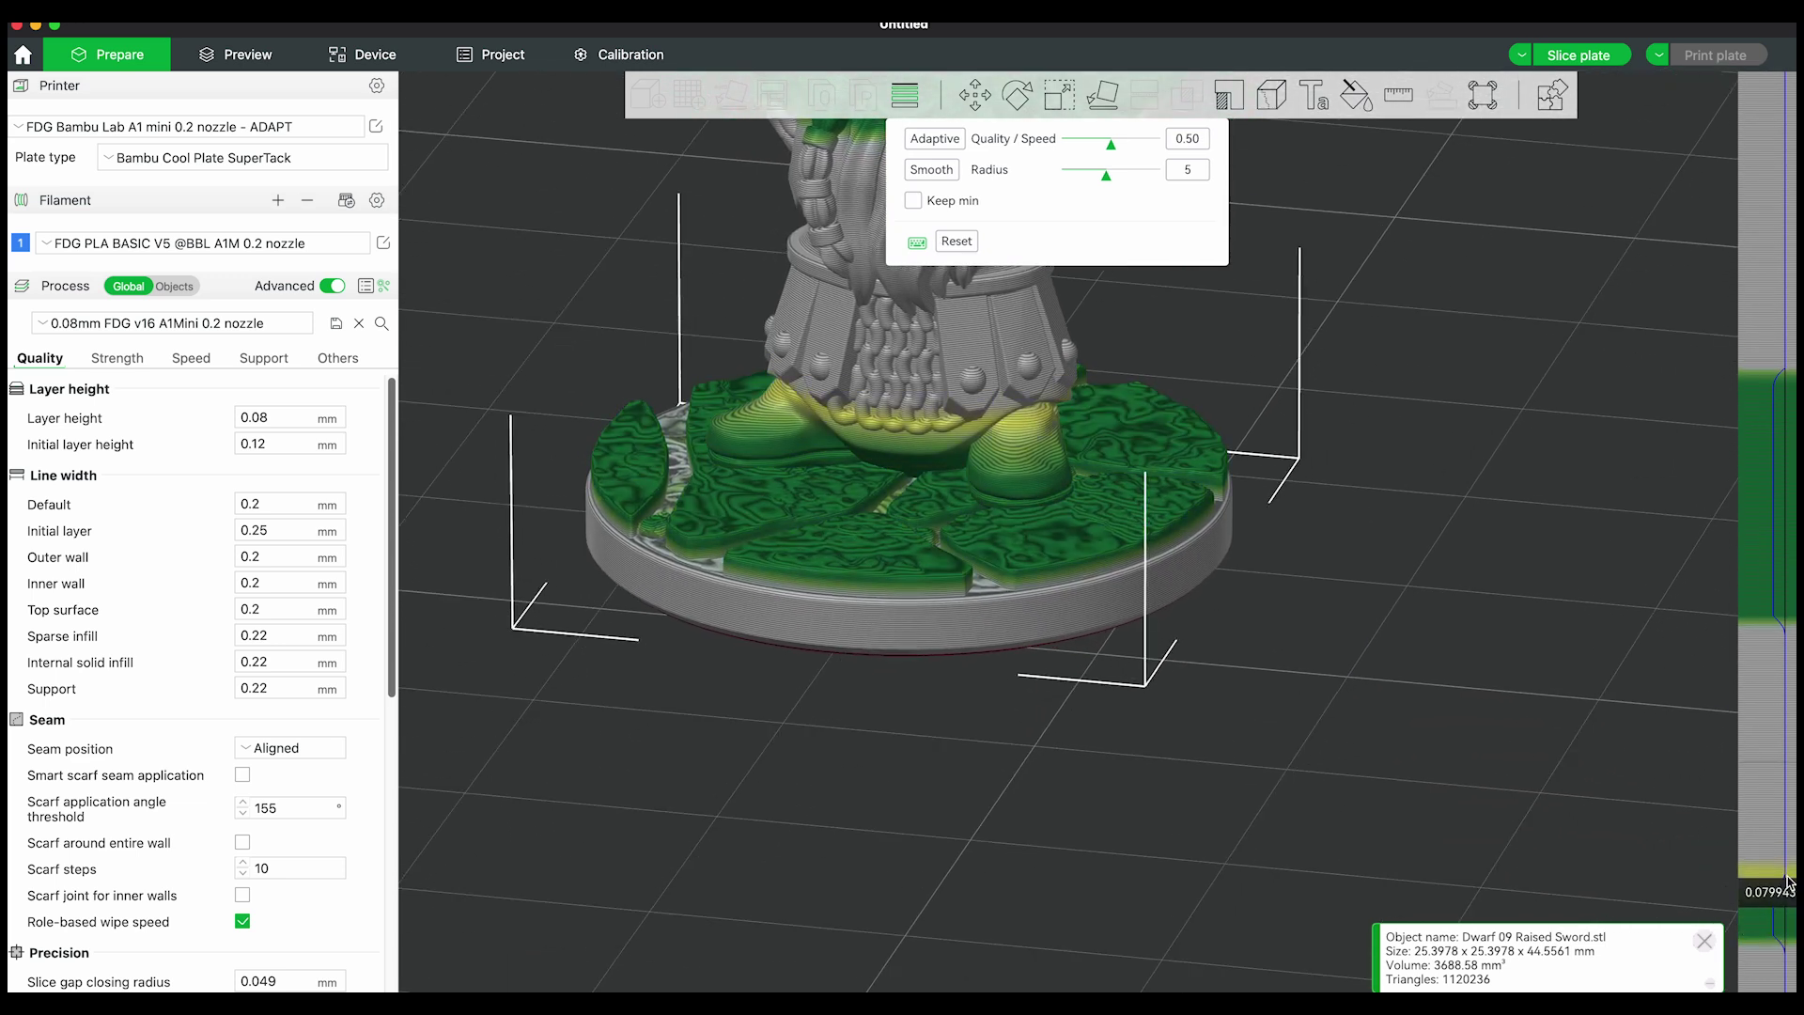
mouse_move(1788, 898)
right_down()
mouse_move(1792, 816)
mouse_move(1792, 891)
right_up()
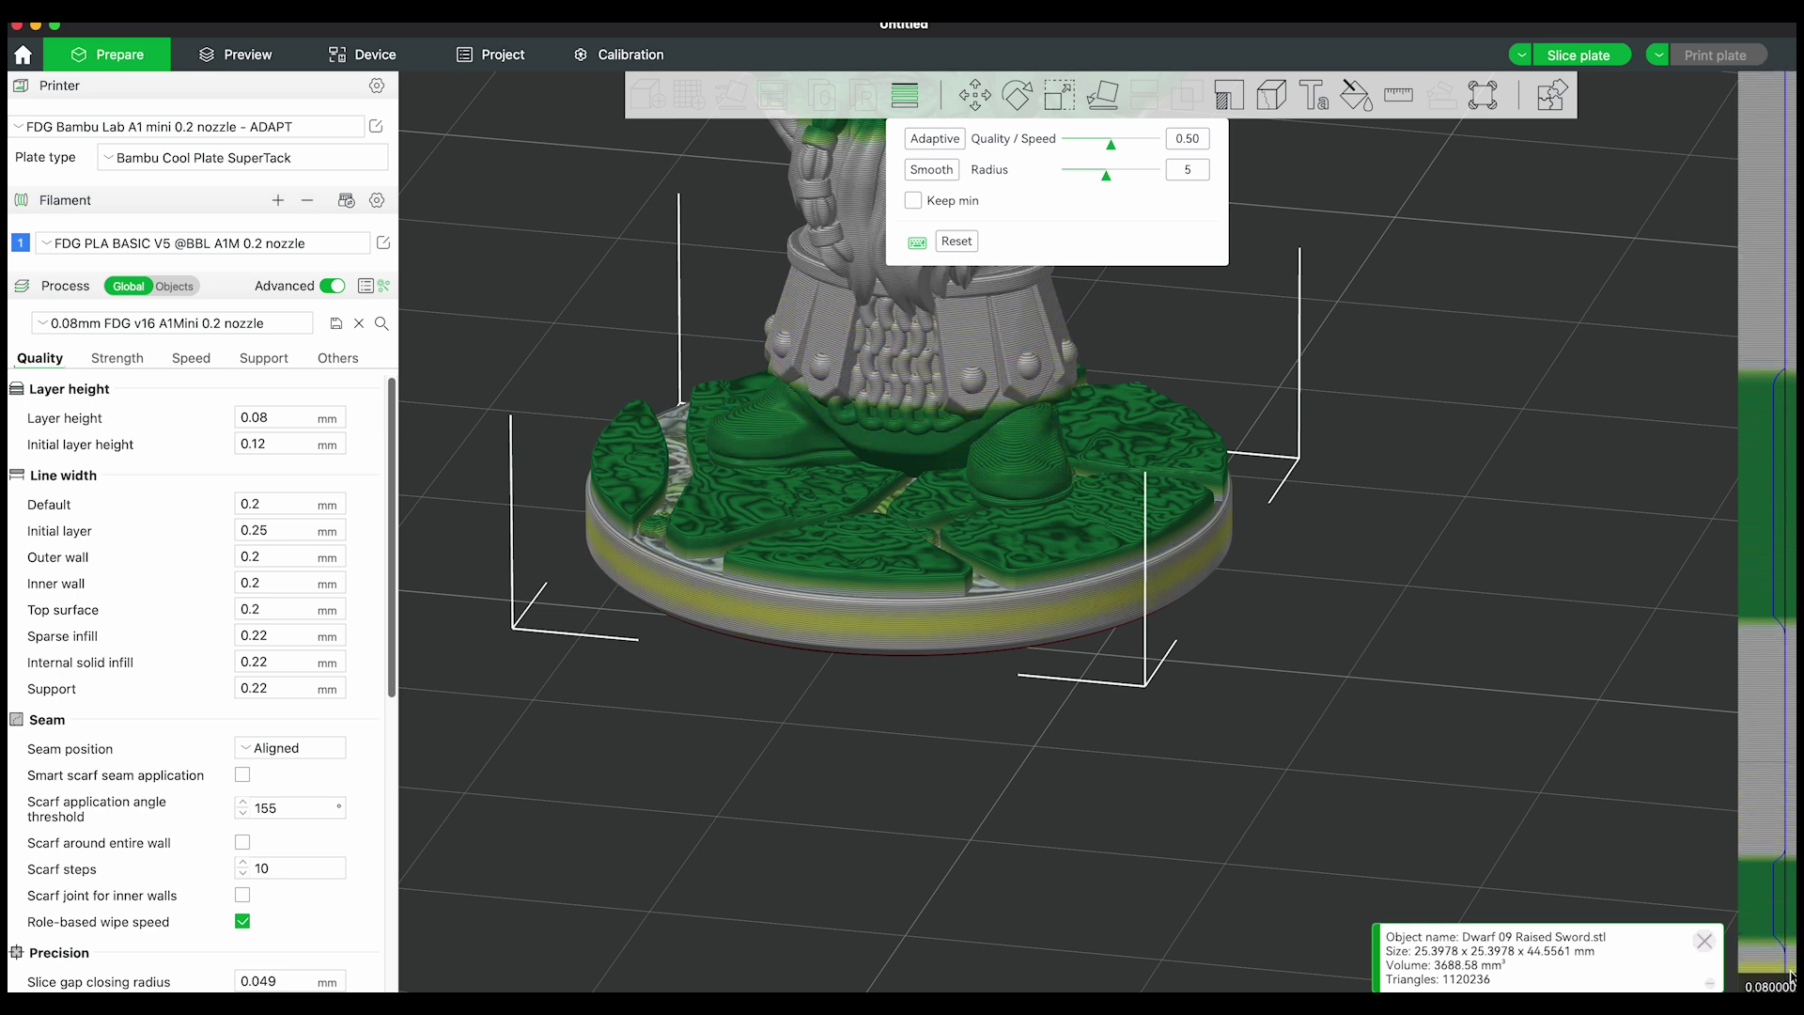
Raise the layer height on the base's sides so they show red.
right_drag(1783, 977, 1782, 977)
scroll(1463, 587, down, 5)
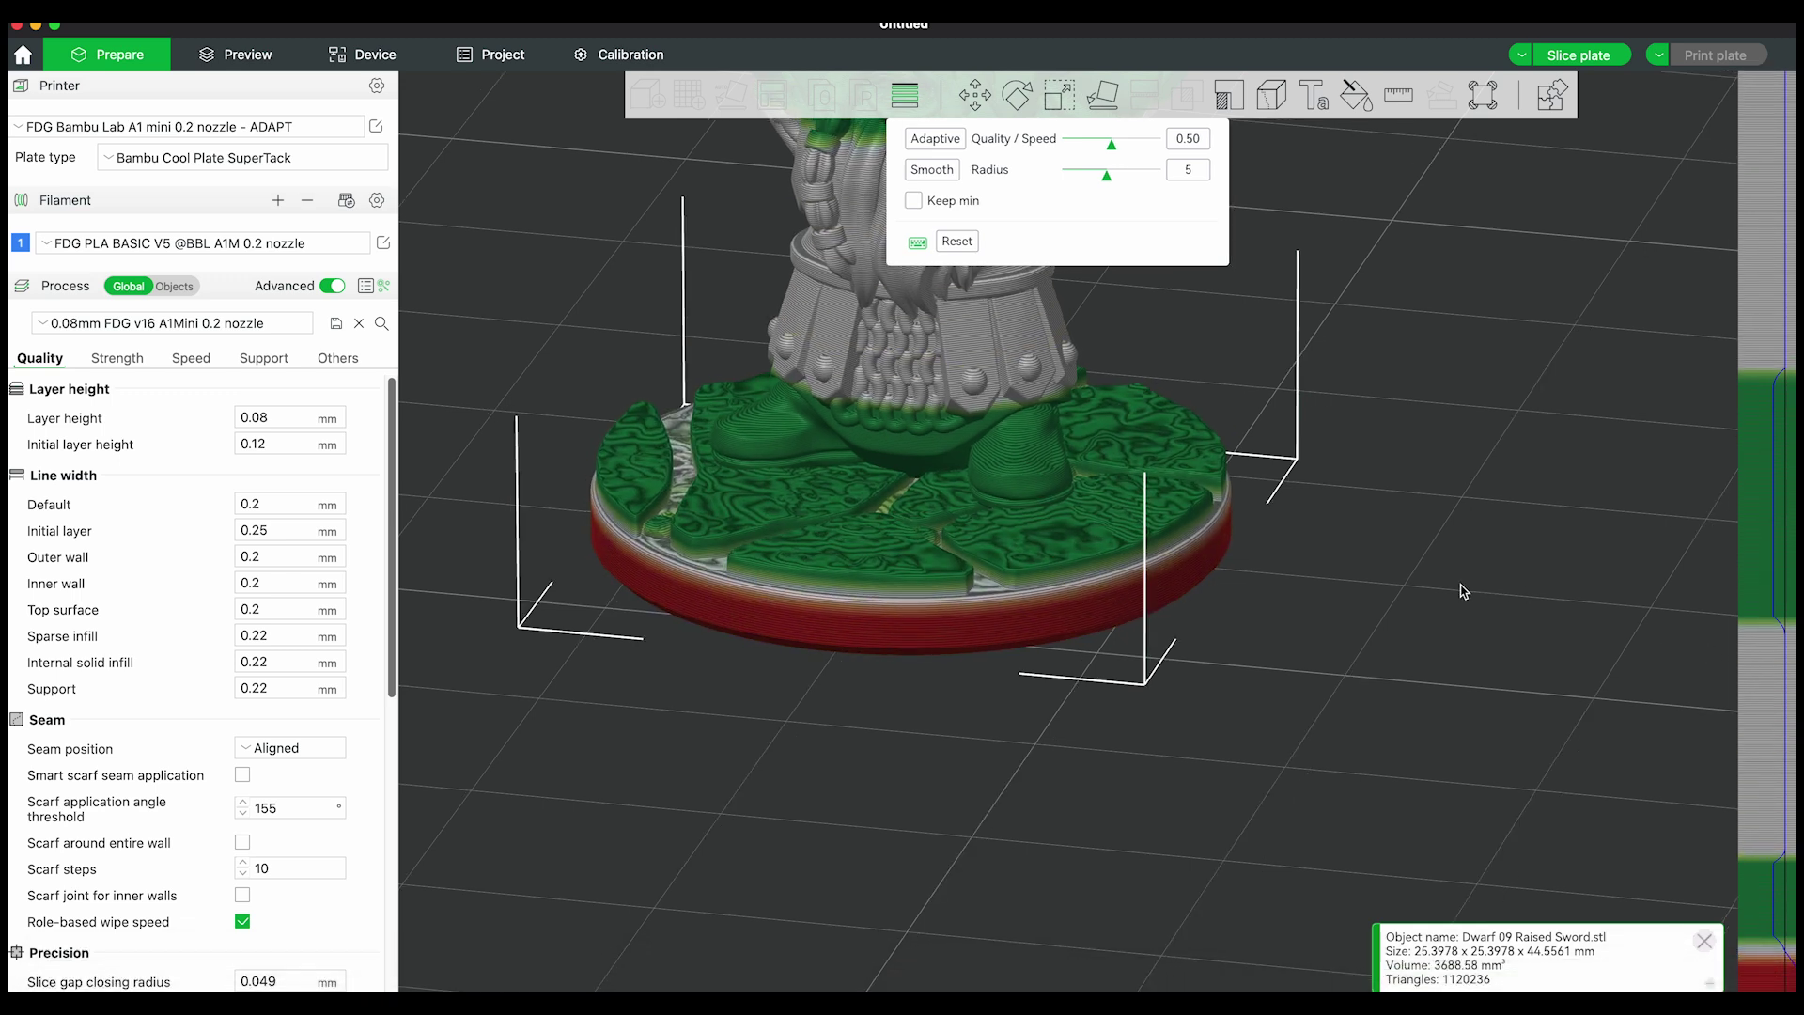
drag(1418, 575, 1210, 710)
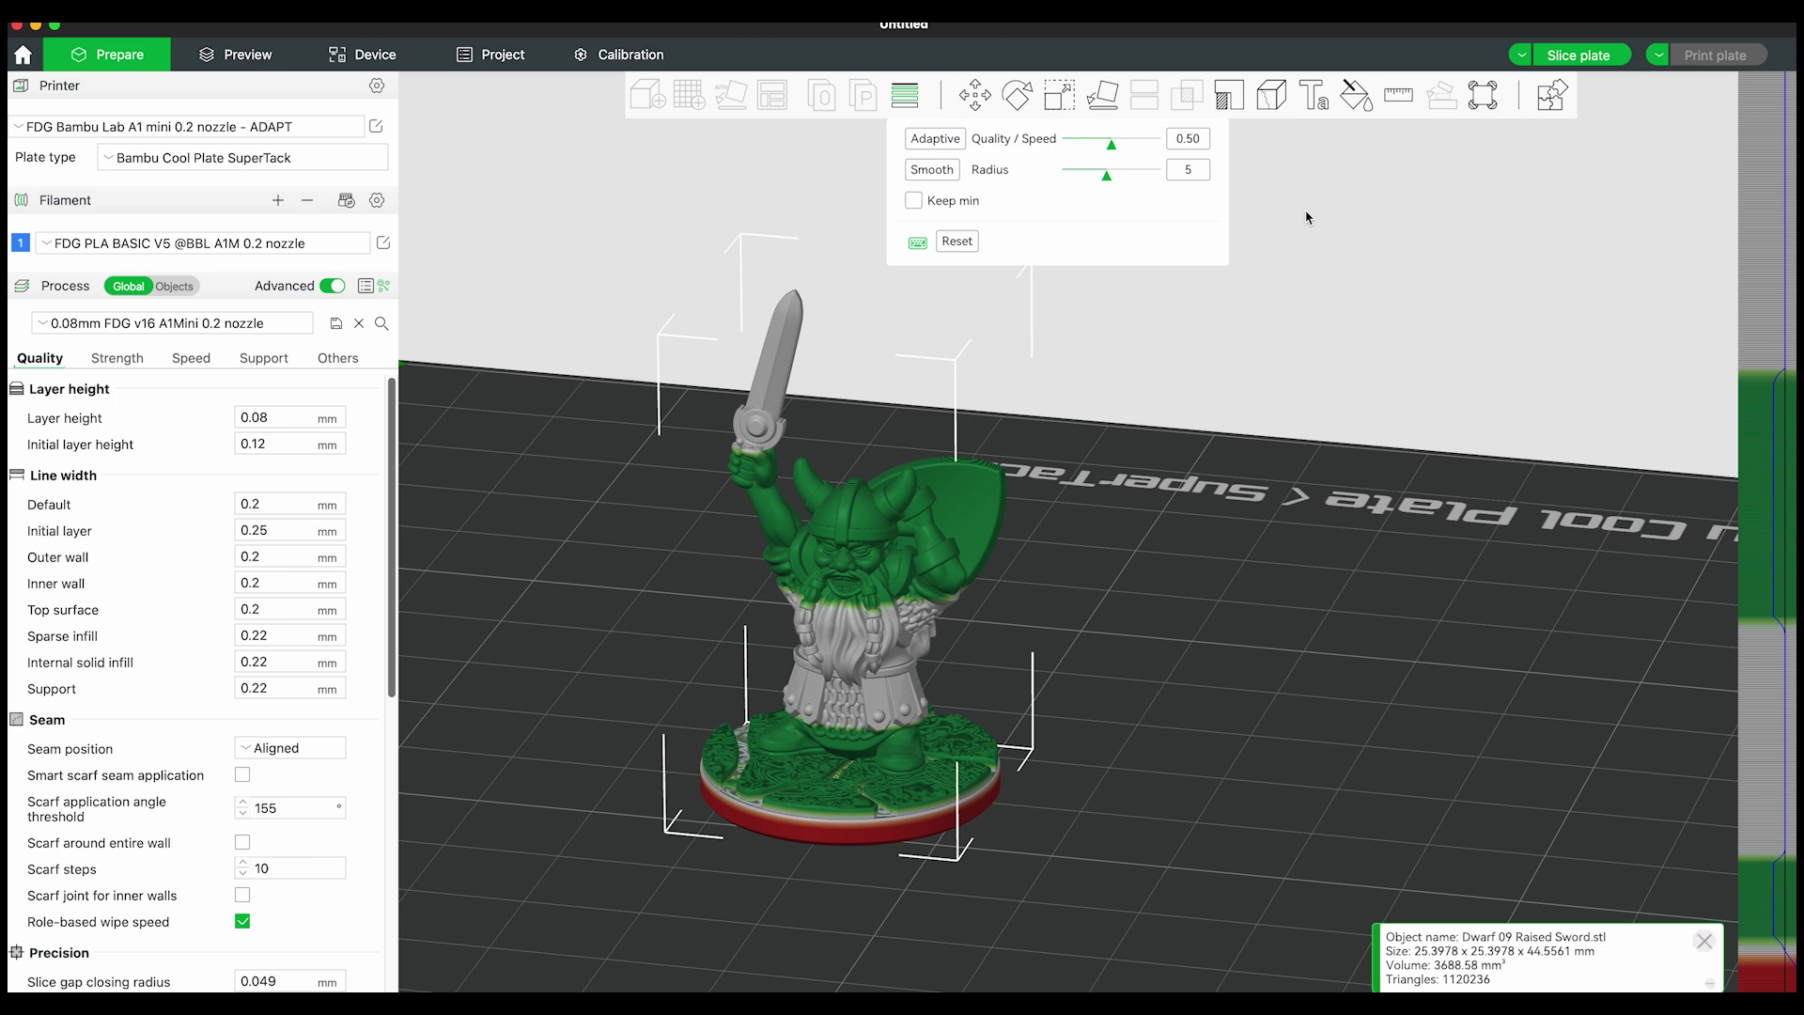
Slice plate 1 with the hand-painted variable layer heights.
click(1586, 55)
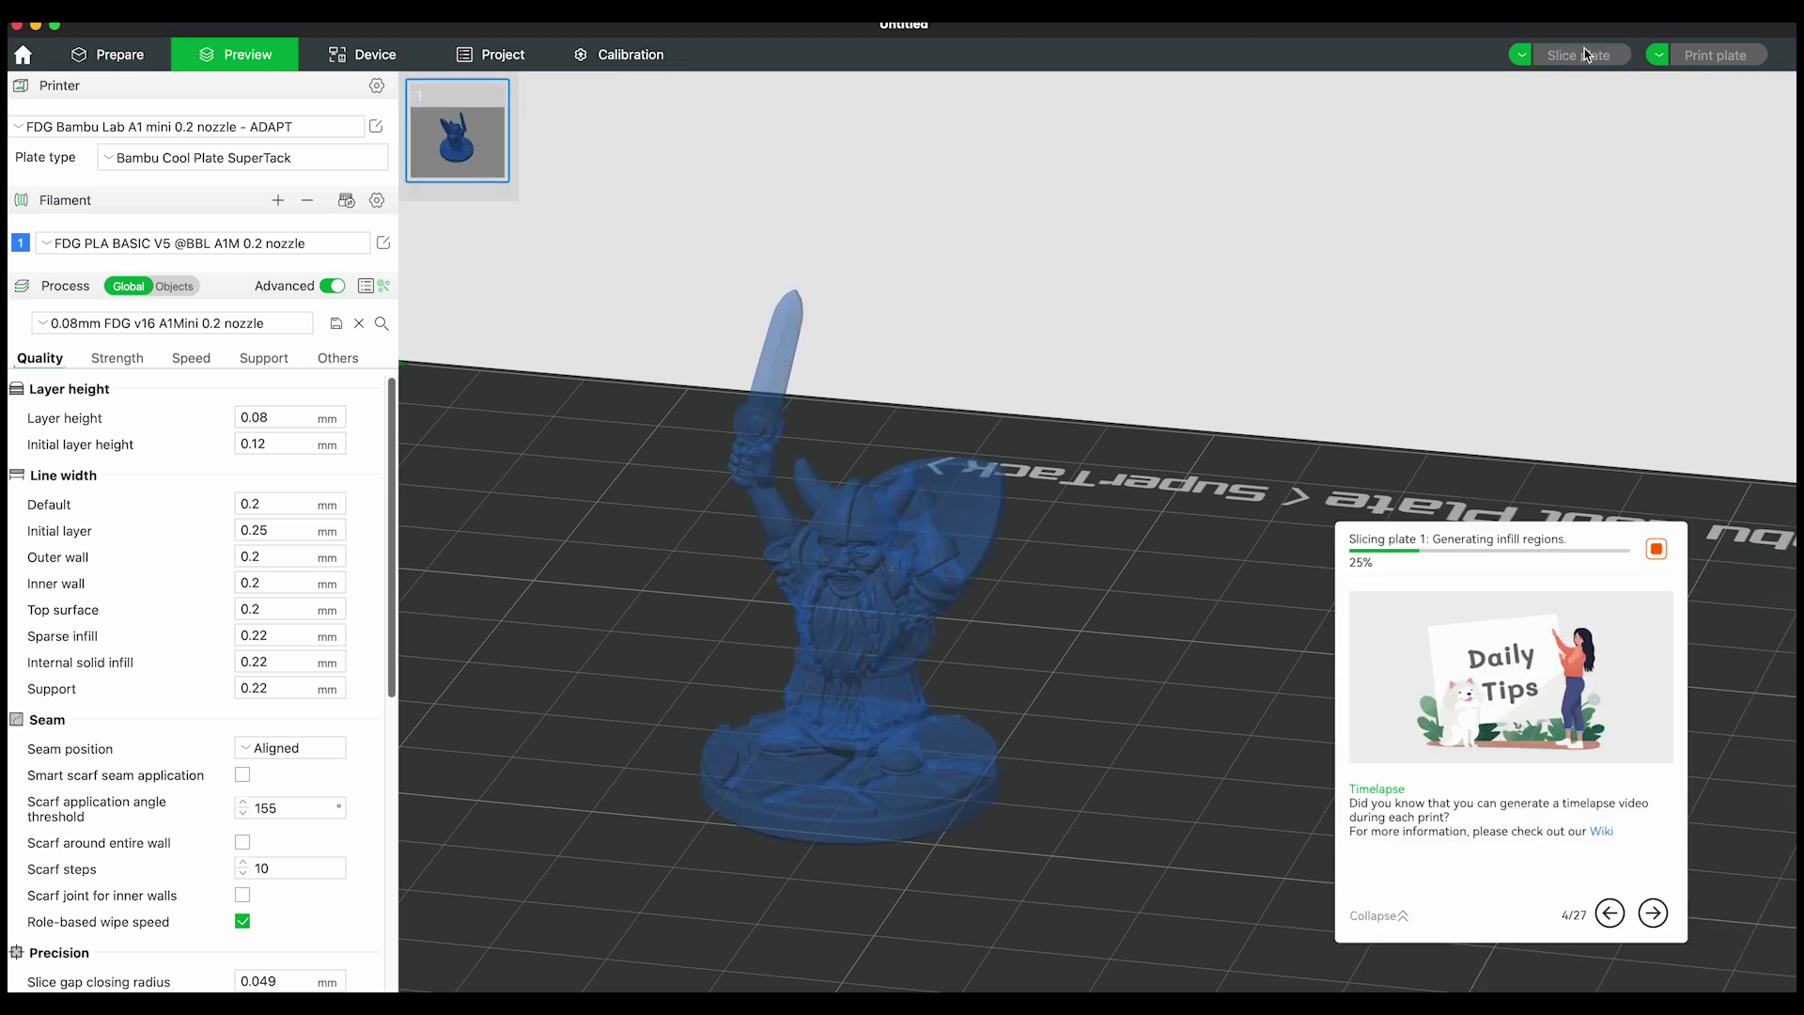